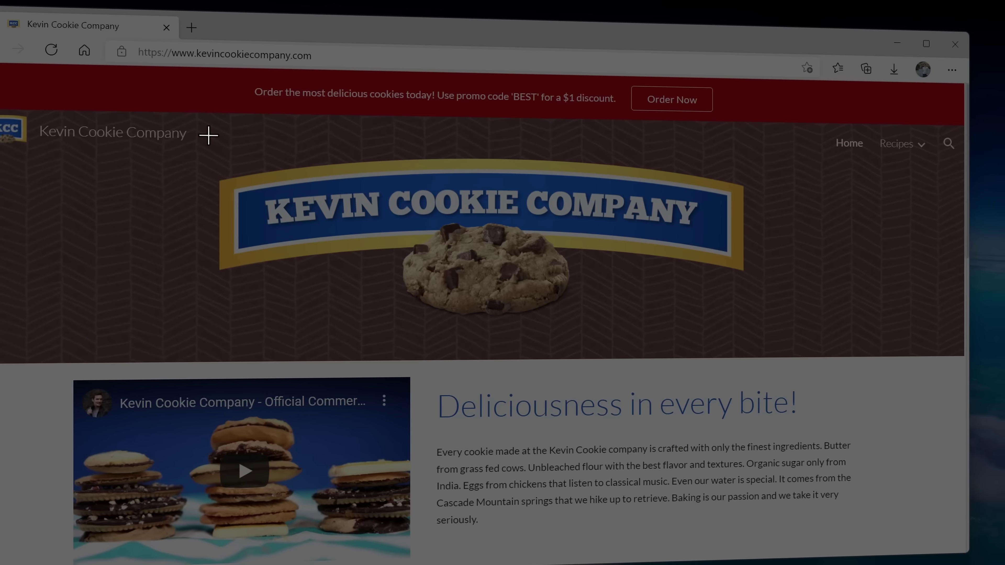
Step: Snip and paste the cookie banner, draw a red pen stroke, web-capture the page and pixelate the video thumbnail
left_click_drag(217, 140, 775, 358)
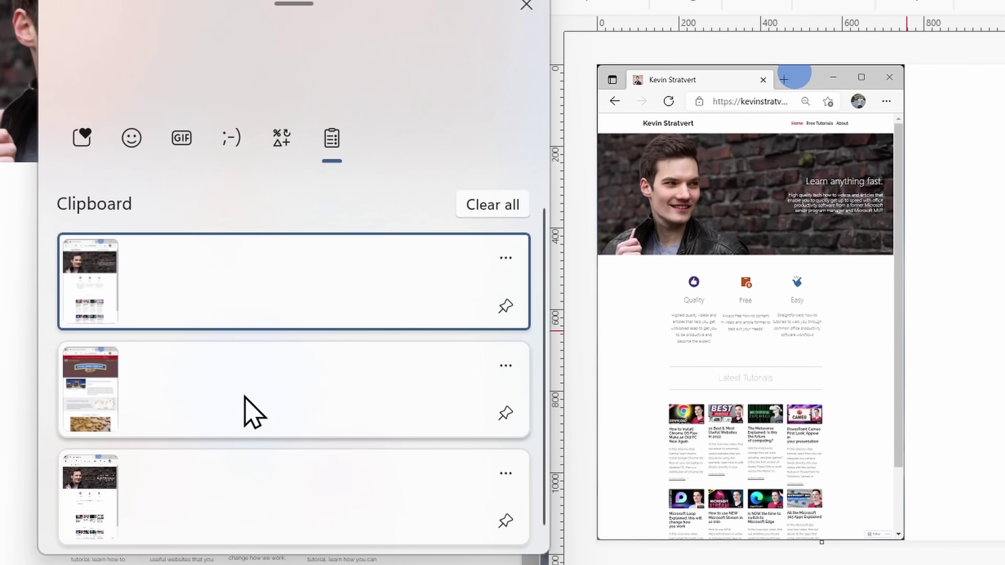
left_click(254, 399)
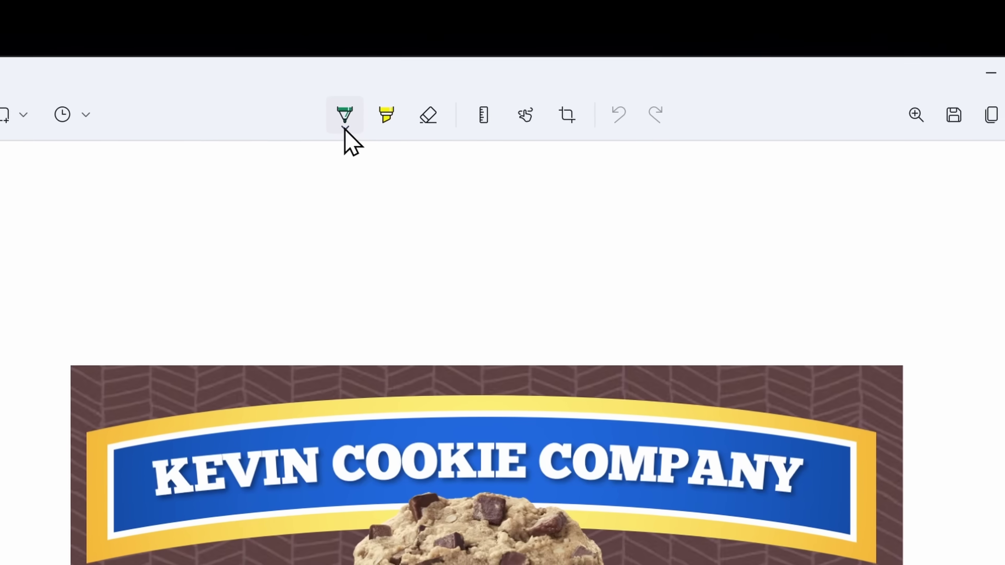
left_click(344, 118)
left_click(257, 258)
left_click_drag(136, 317, 339, 300)
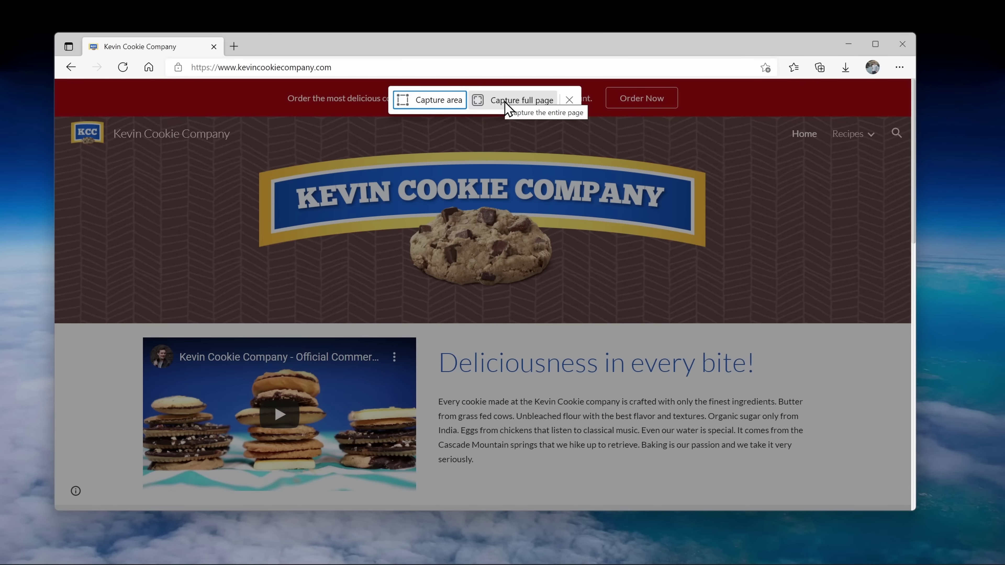
left_click(506, 101)
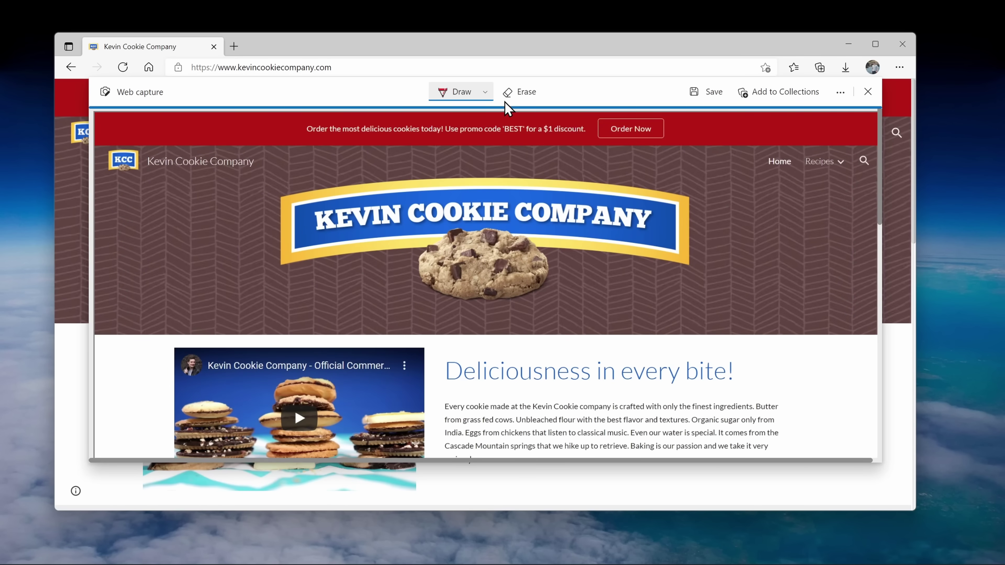
left_click_drag(114, 159, 677, 477)
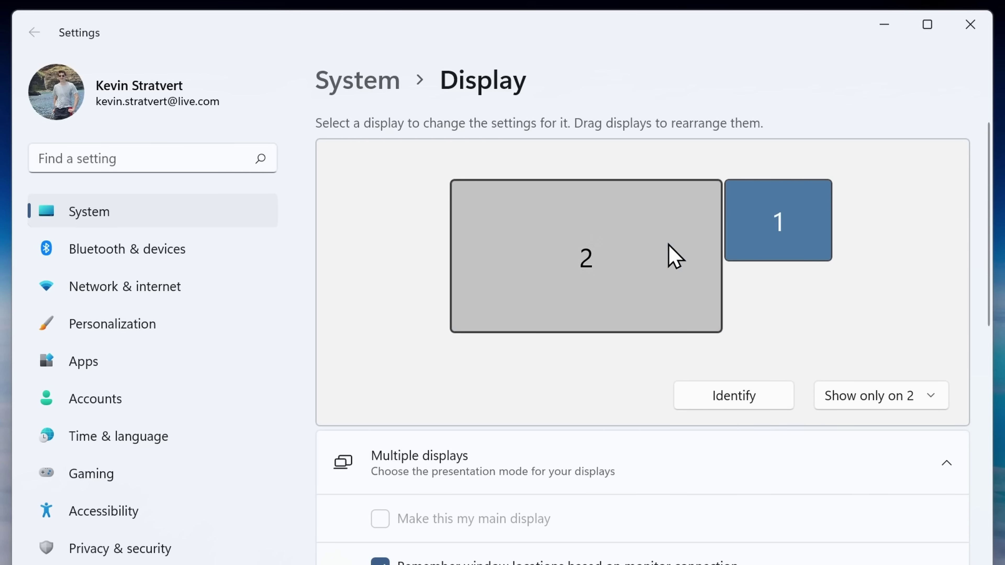
Step: Select one of the two displays on the Display settings page
left_click(766, 239)
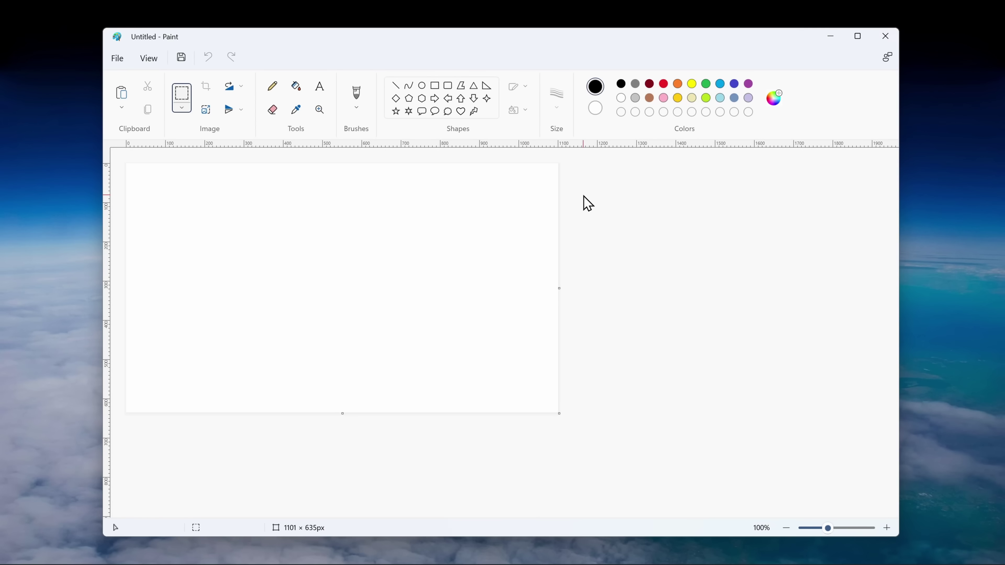
Step: Paste the full-screen capture into Paint and zoom out to fit it
key("ctrl+v")
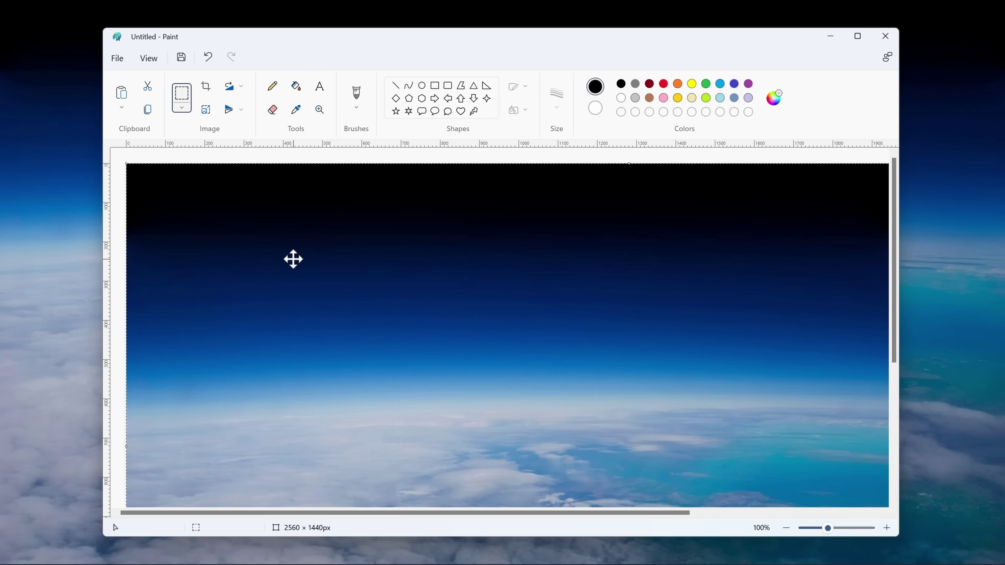
scroll(333, 261, "down", 2)
key("Escape")
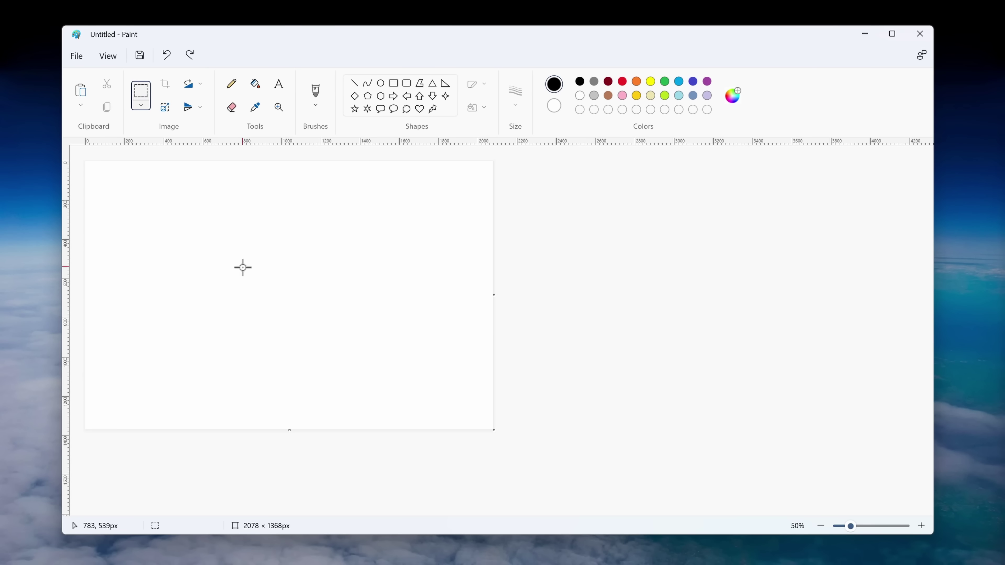
Step: Paste the Kevin Cookie Company browser window capture onto the new canvas
key("ctrl+v")
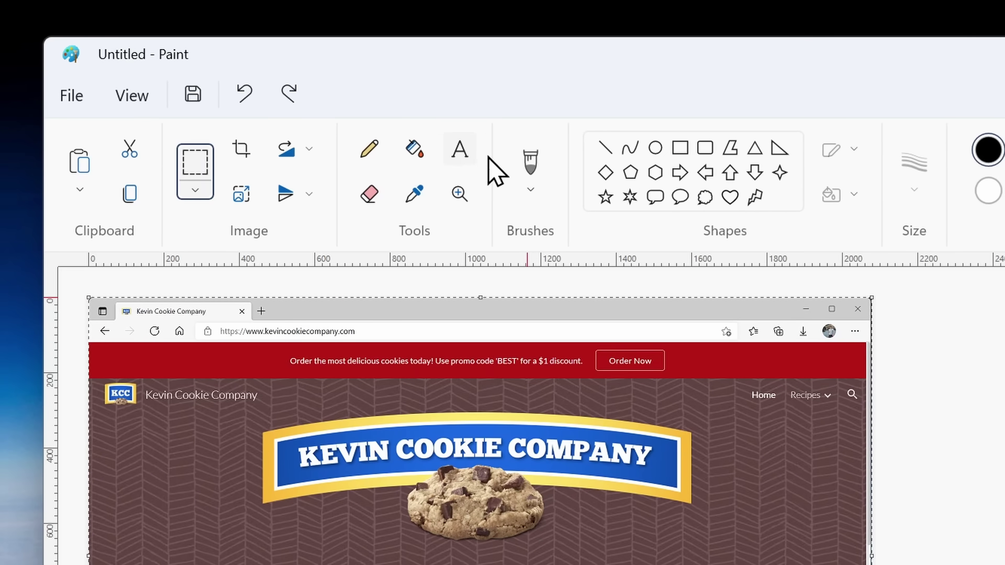
left_click(473, 156)
left_click(75, 97)
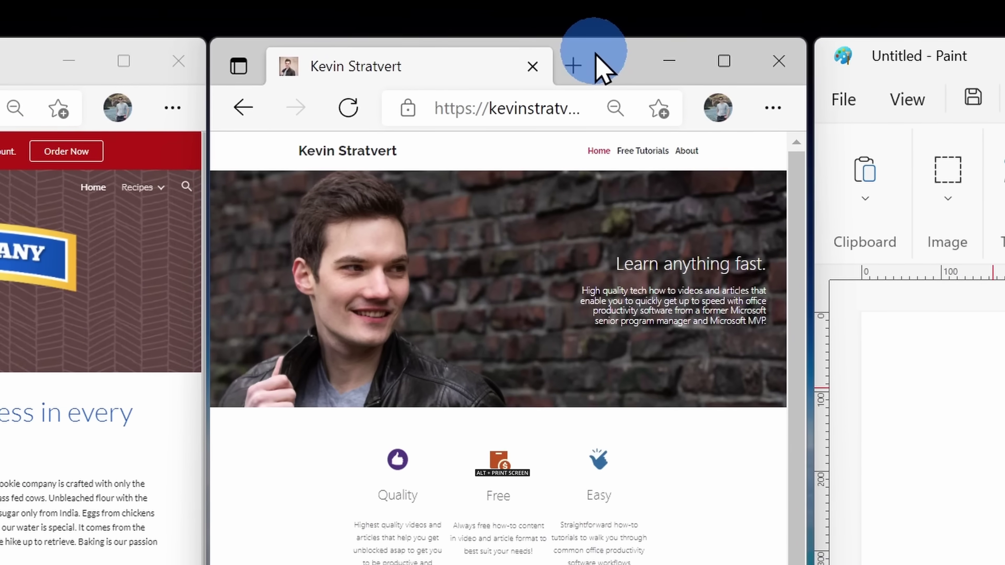
Step: Capture just the Kevin Stratvert Edge window with Alt+Print Screen and paste it into Paint, zoomed out
key("alt+Print")
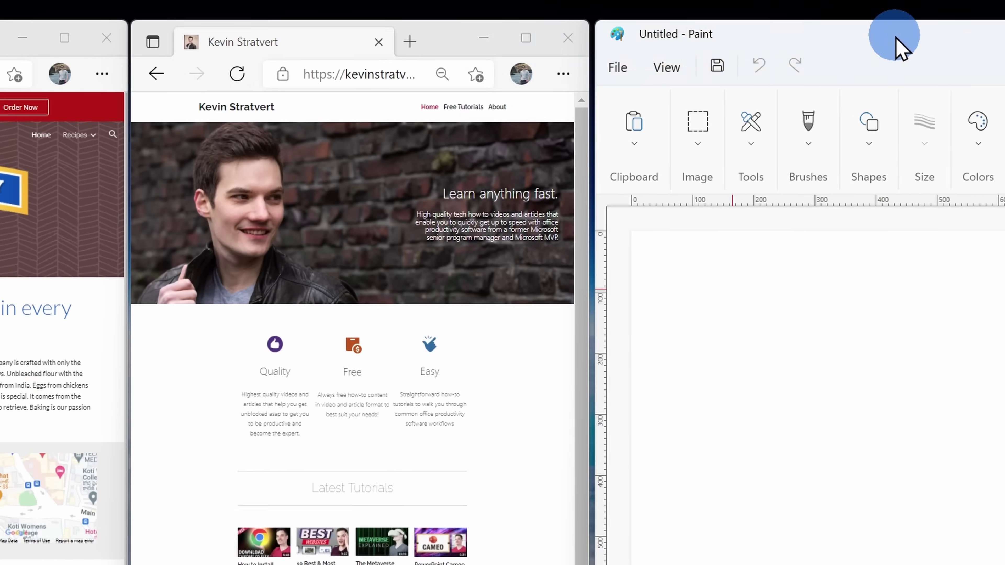
key("ctrl+v")
scroll(698, 393, "down", 2)
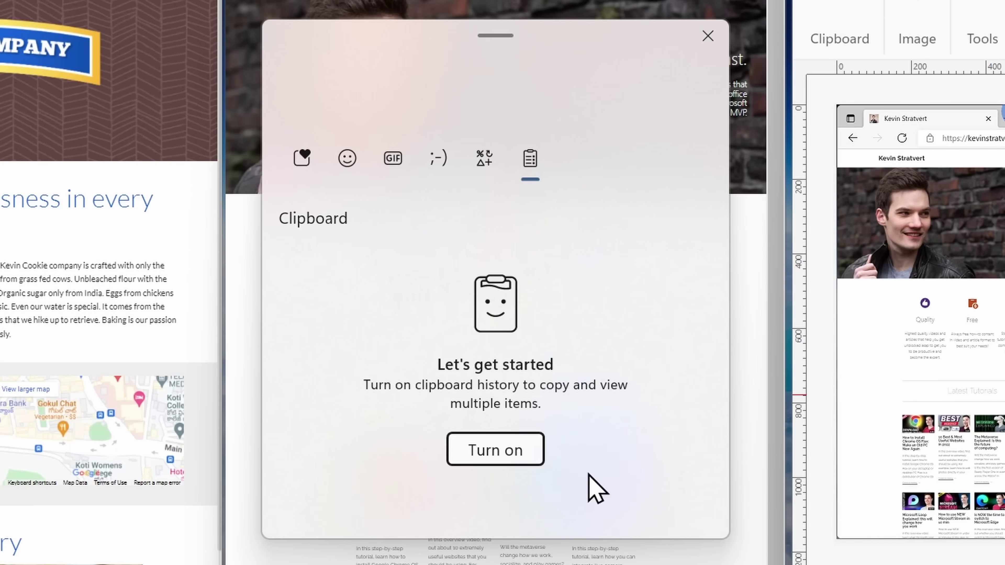
Step: Turn on clipboard history, capture the browser window, and paste the cookie capture into Paint from history
left_click(494, 451)
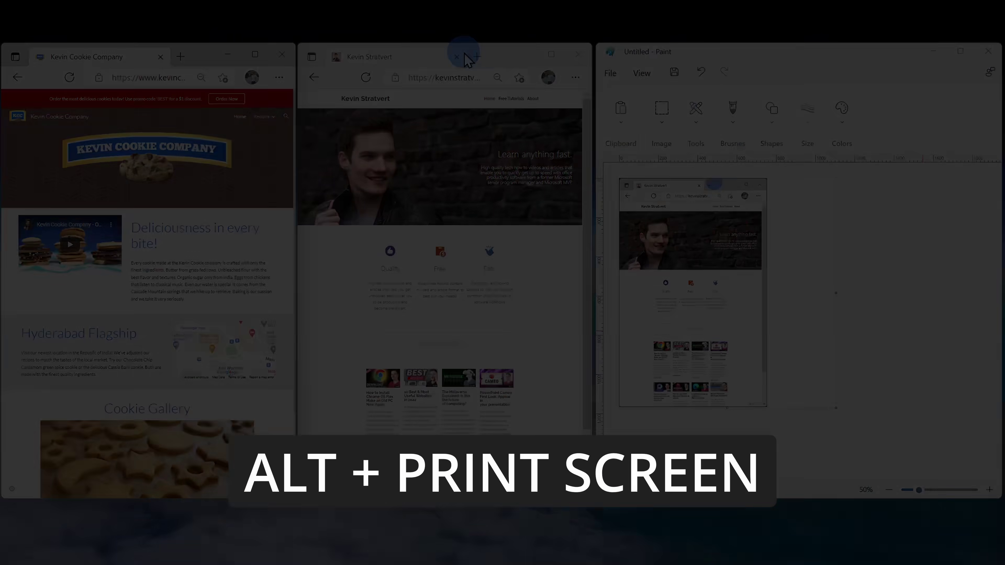
left_click(499, 56)
key("alt+Print")
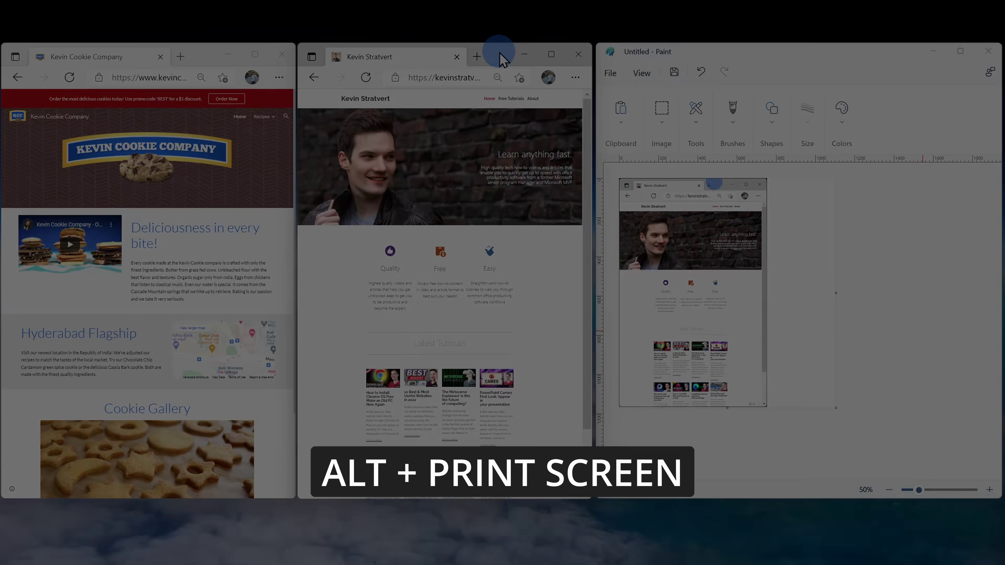
left_click(745, 54)
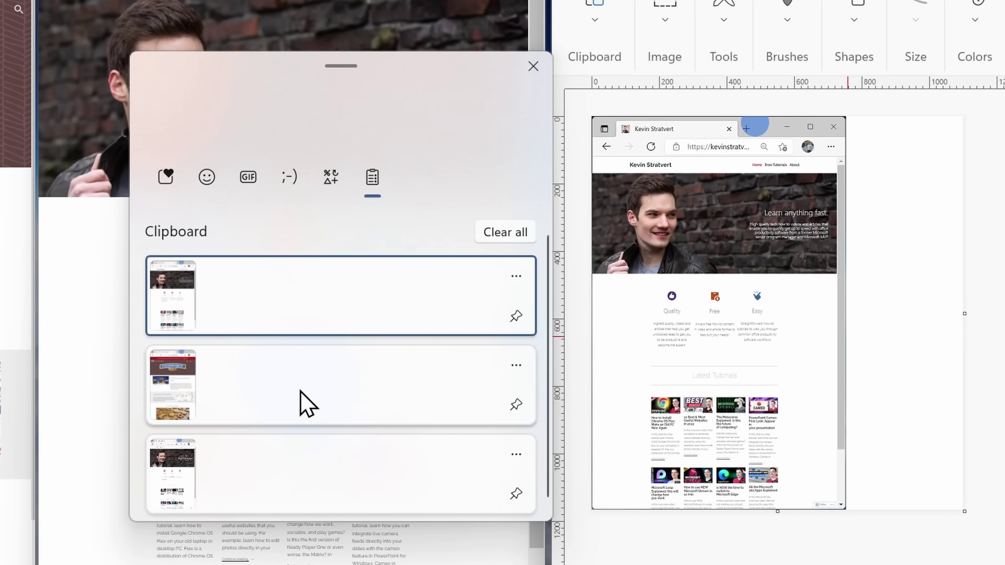
left_click(307, 404)
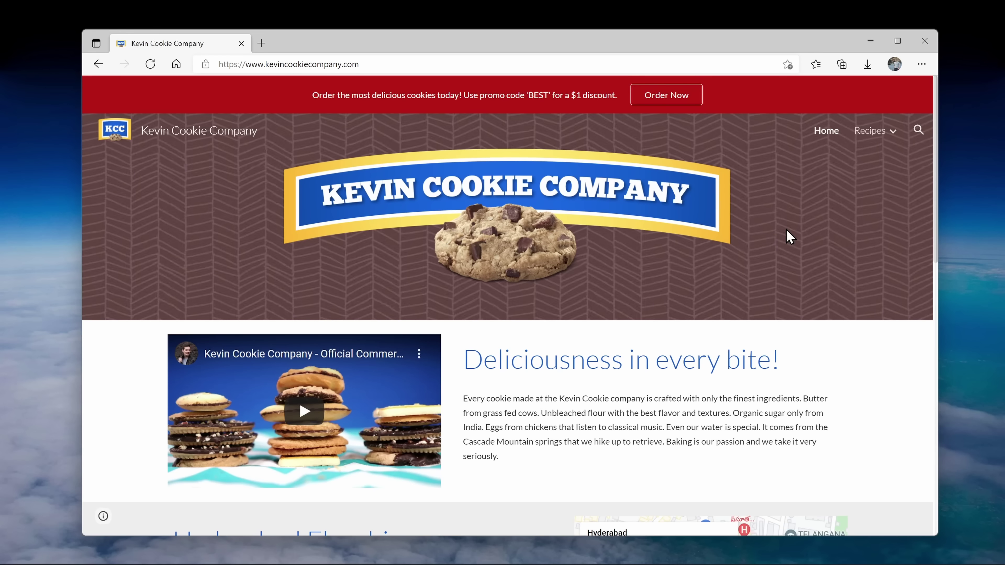
Step: Save a Game Bar screenshot of the Kevin Cookie Company window with Win+Alt+Print Screen
key("super+alt+Print")
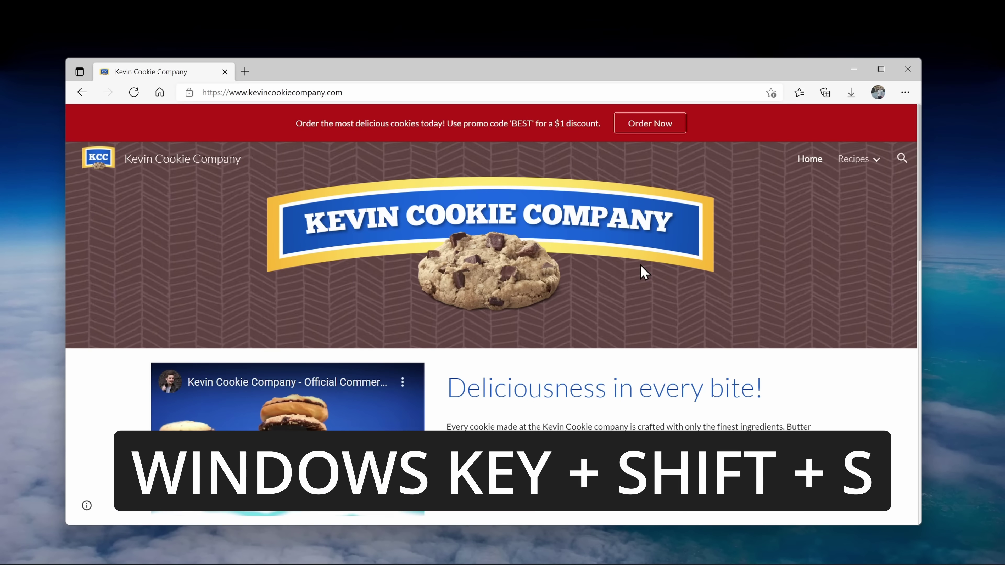
Step: Snip a rectangle around the Kevin Cookie Company banner logo and cookie with Win+Shift+S
key("super+shift+s")
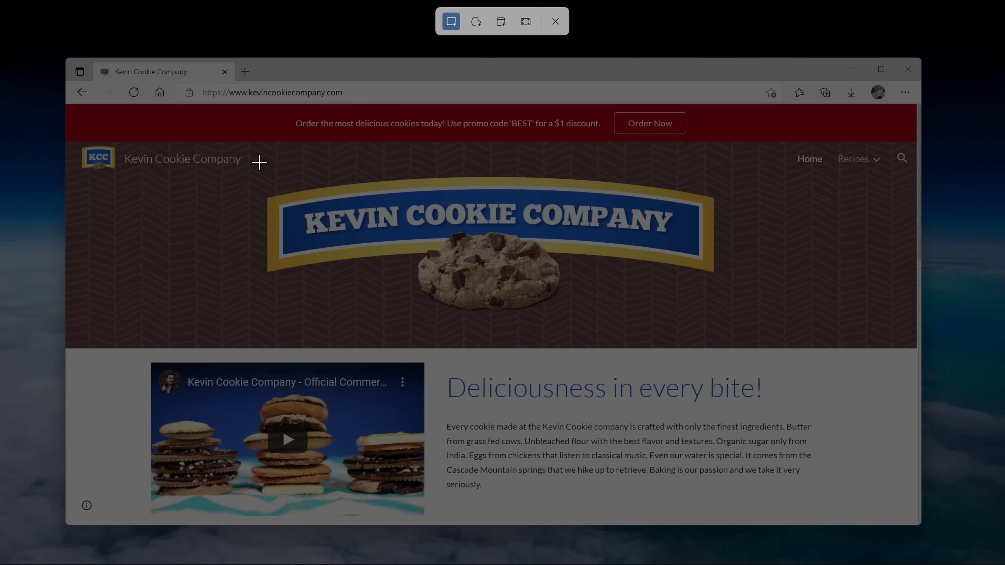
left_click_drag(258, 159, 741, 348)
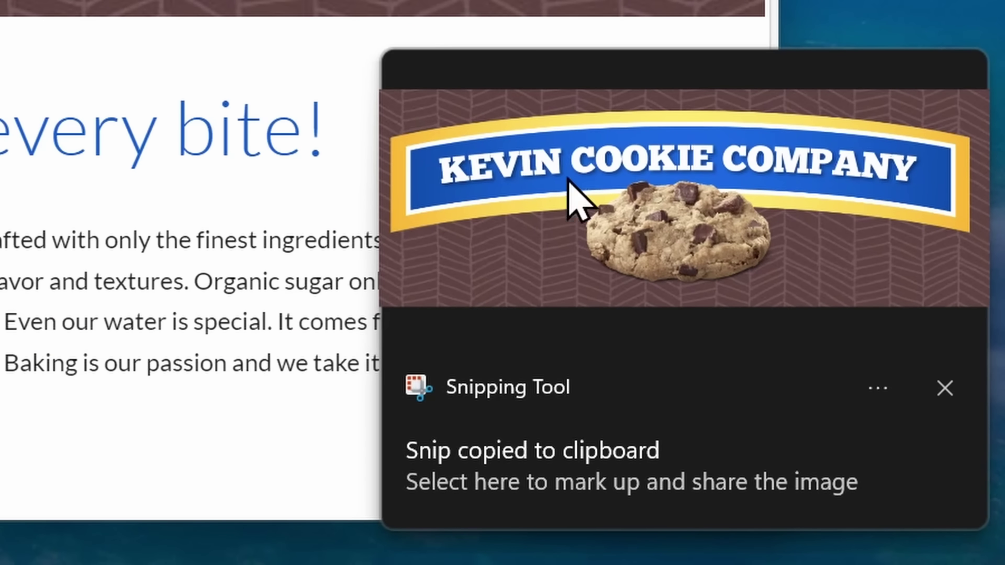
left_click(716, 176)
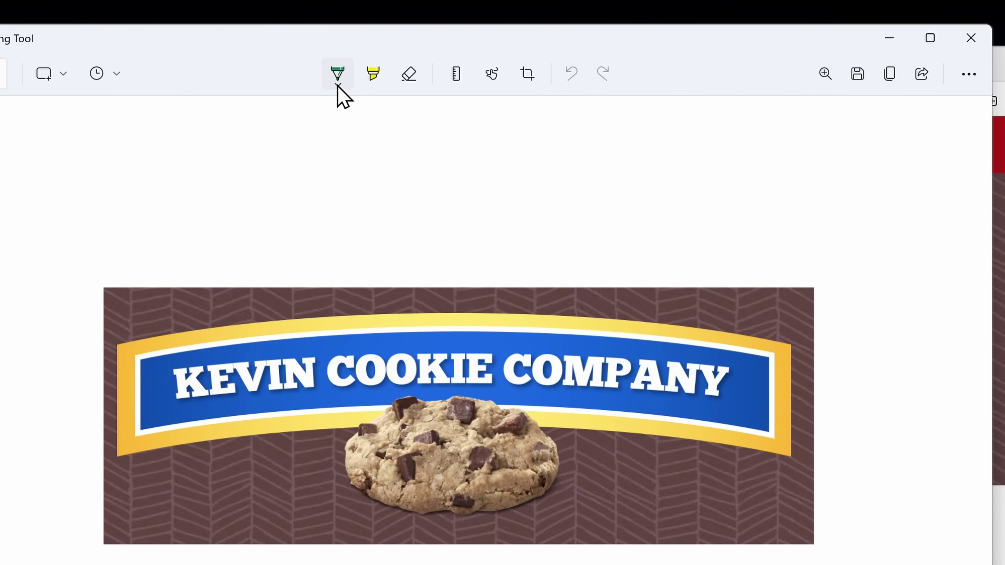
Step: Set the Snipping Tool ballpoint pen colour to red
left_click(393, 79)
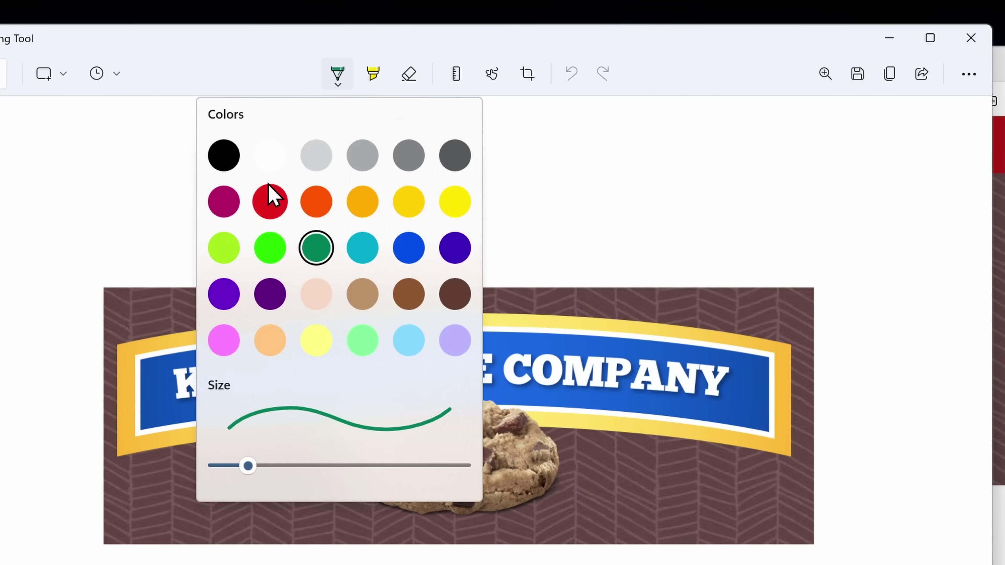
left_click(270, 197)
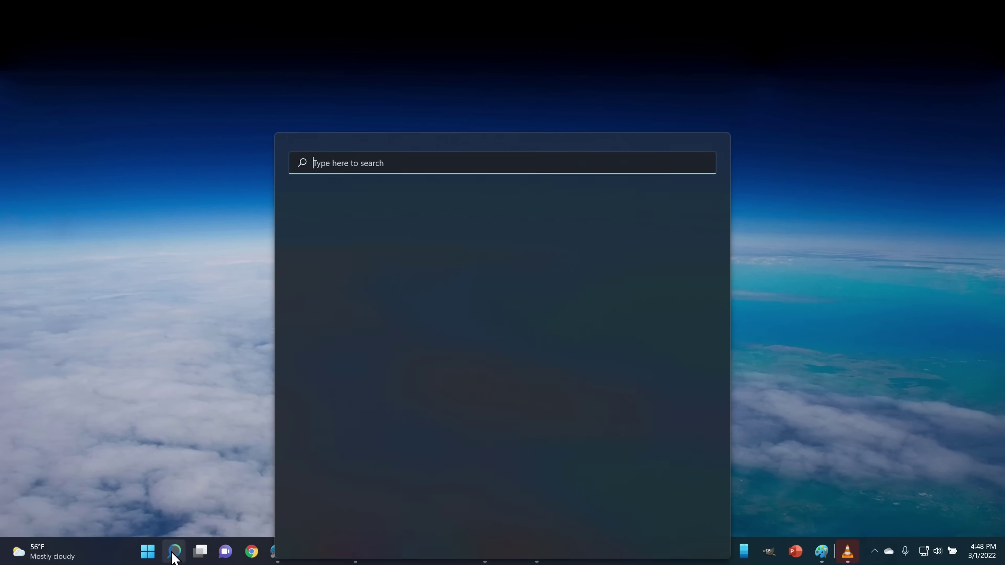
Step: Search 'snipping tool' and launch the Snipping Tool app
type("snipping tool")
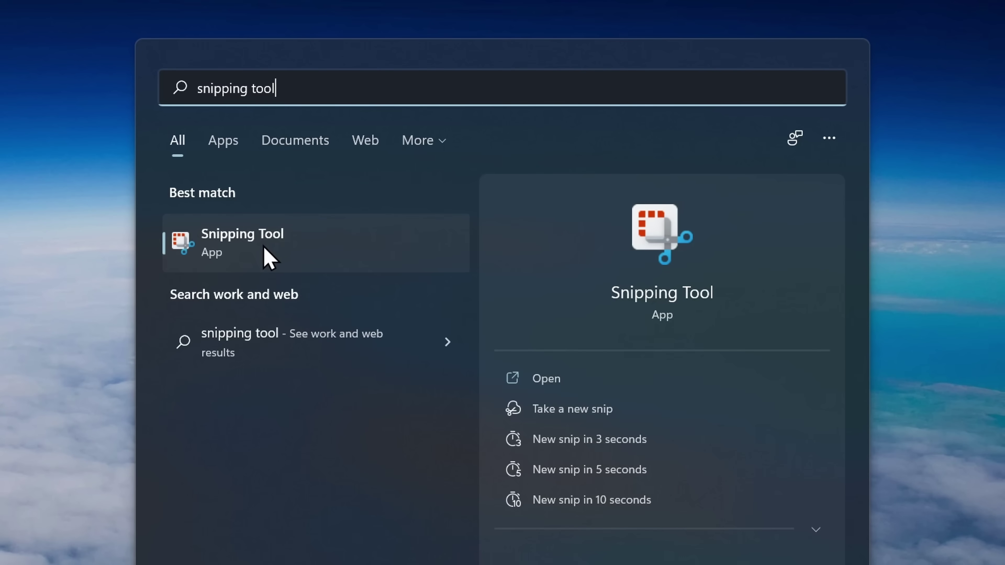
left_click(264, 248)
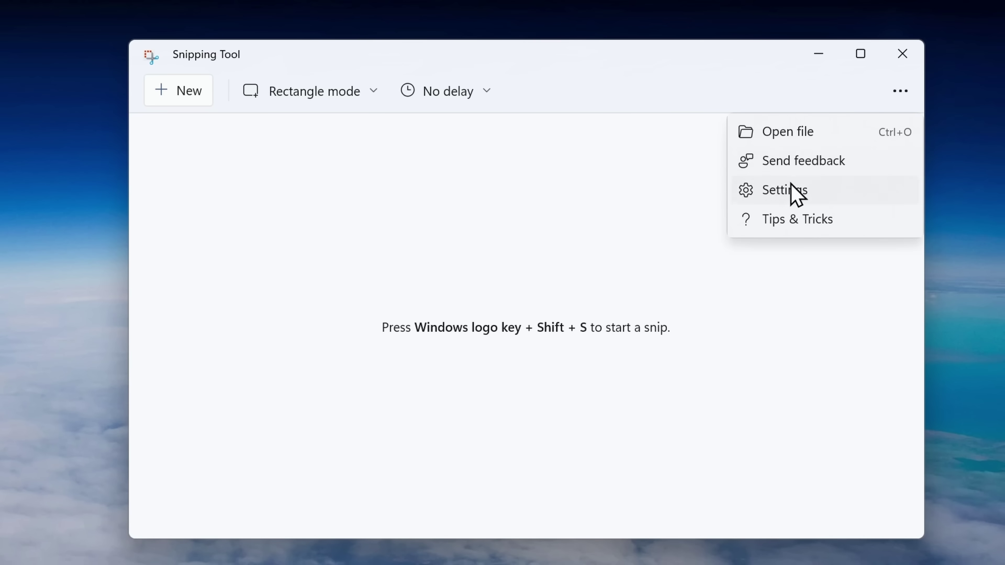
Step: Turn on 'Use the Print screen button to open screen snipping' and test it with PrtScn
left_click(821, 196)
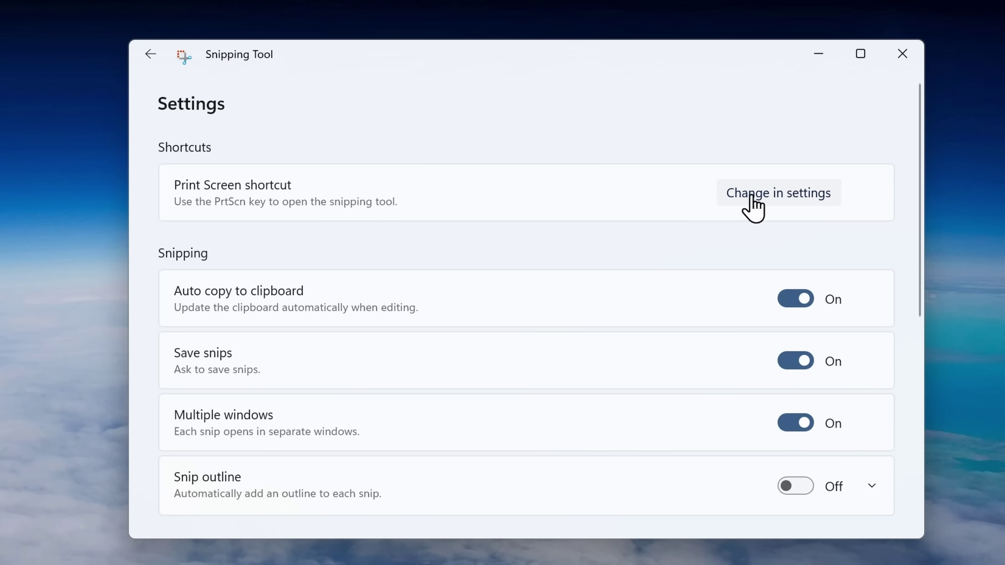
left_click(770, 196)
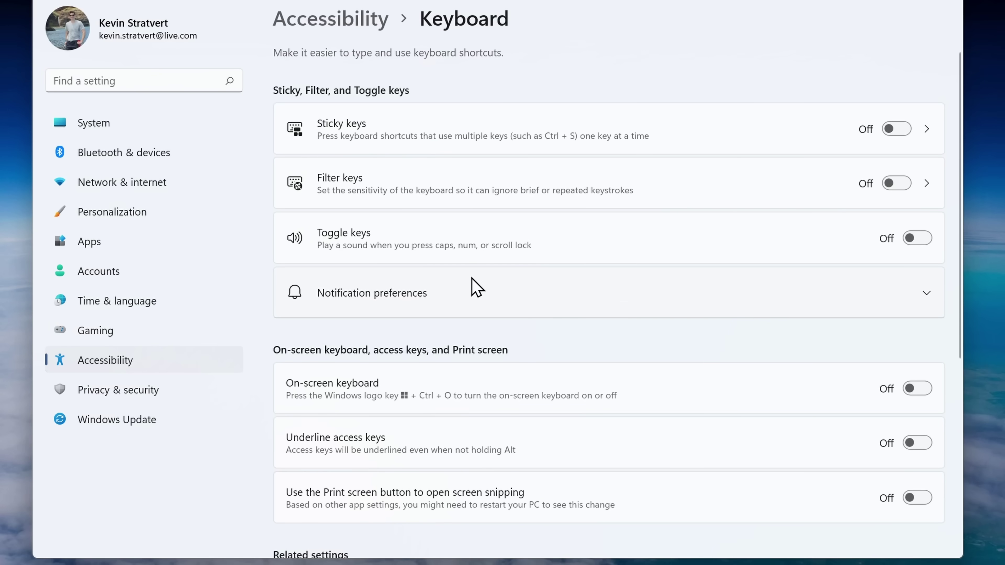
scroll(629, 266, "down", 2)
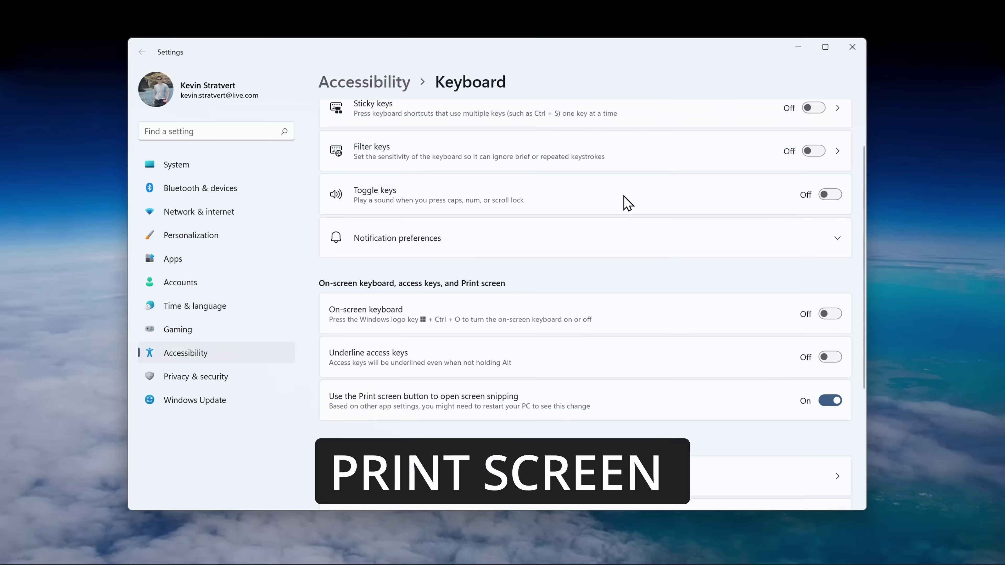
key("Print")
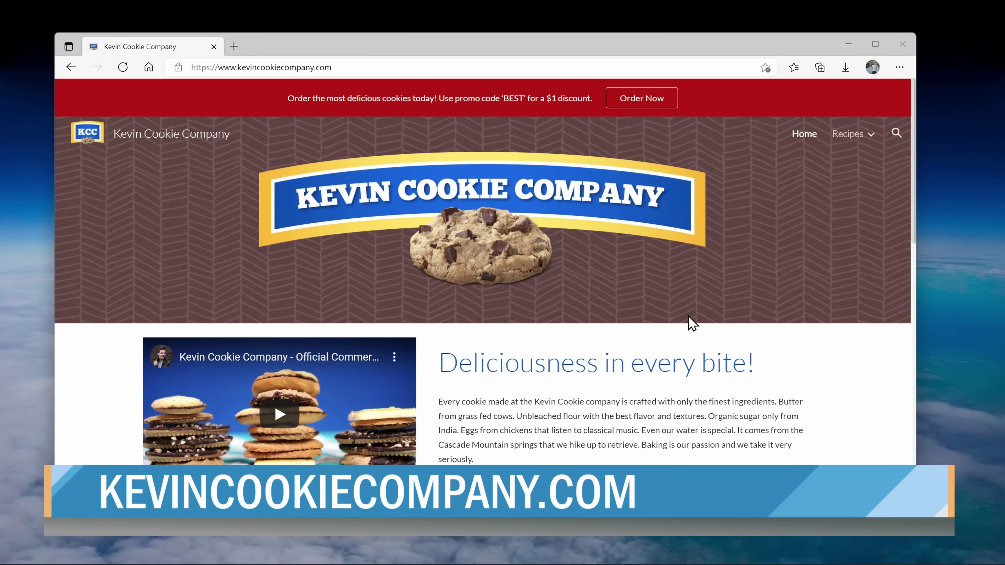
Step: Start an Edge web capture and outline the Kevin Cookie Company header banner as the capture area
scroll(514, 316, "down", 8)
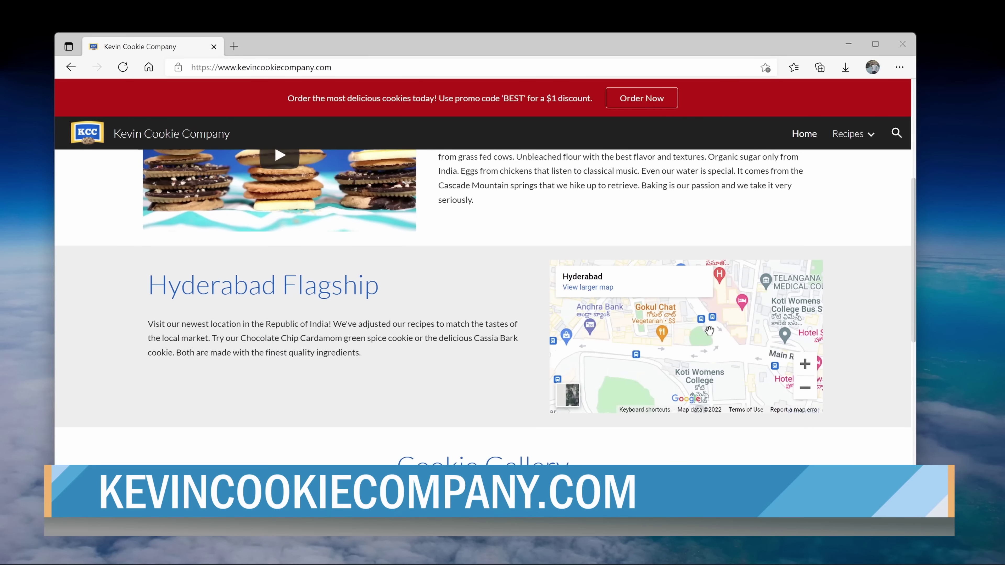
scroll(709, 332, "up", 8)
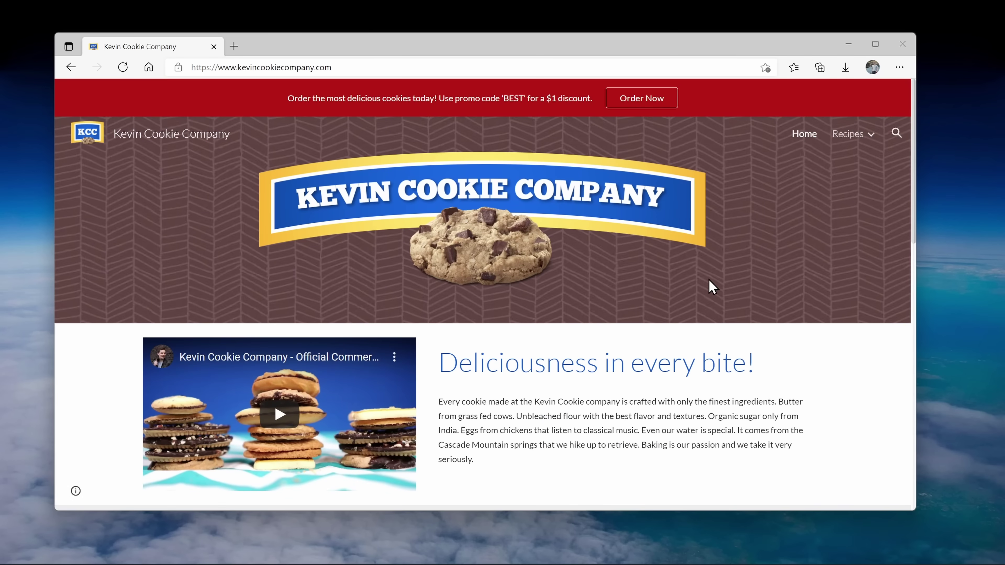
right_click(709, 286)
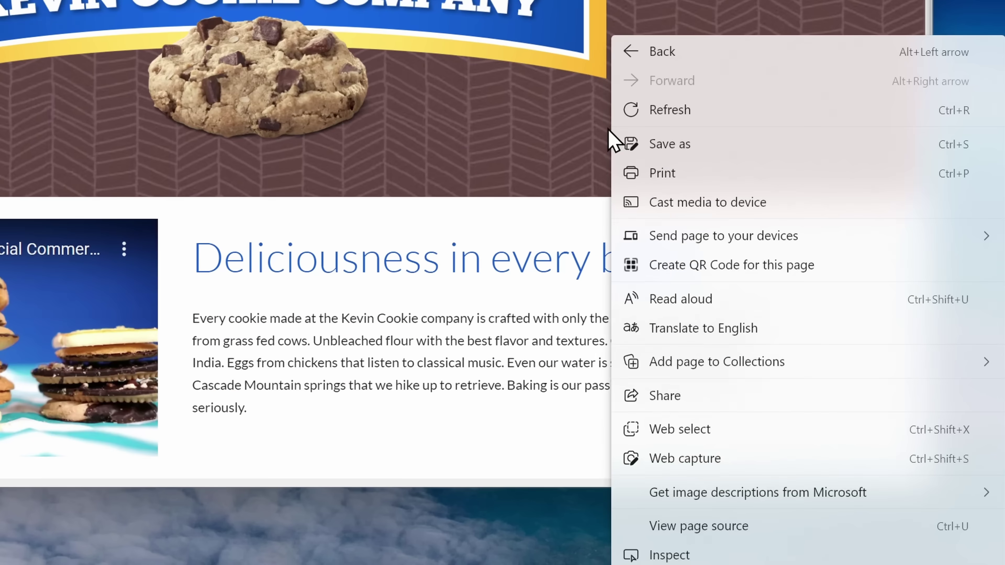
left_click(693, 461)
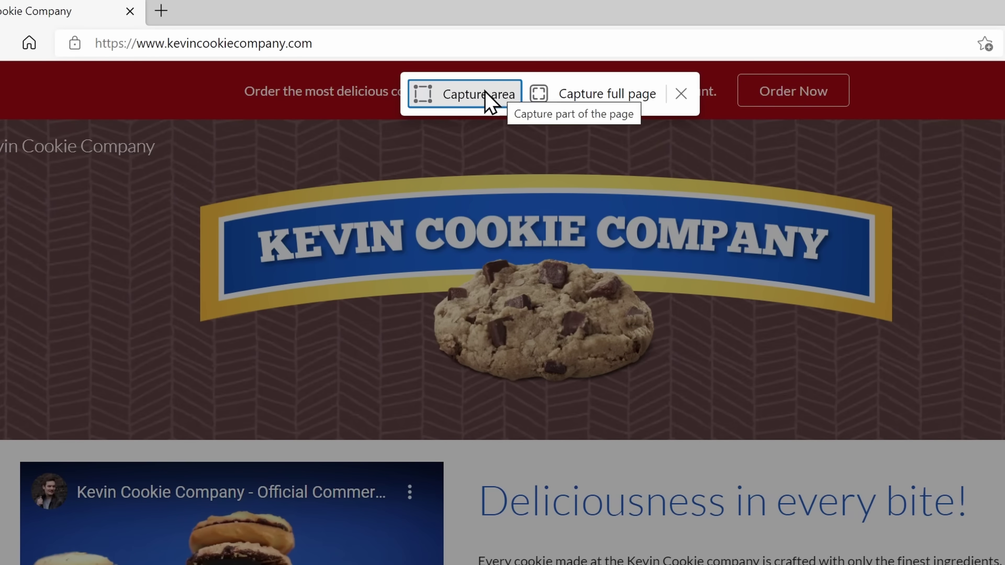
left_click(481, 97)
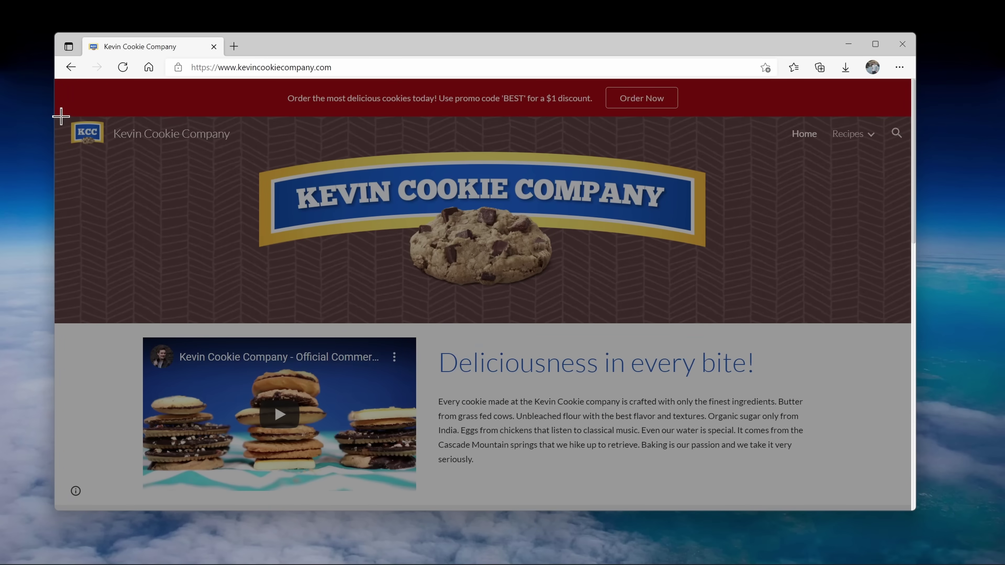
left_click_drag(167, 154, 825, 217)
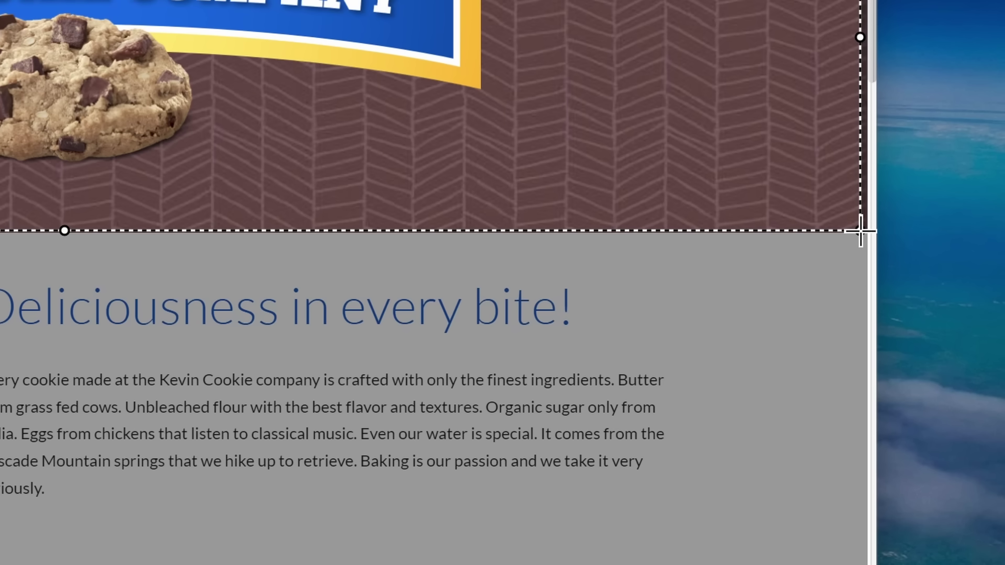
left_click_drag(861, 229, 860, 231)
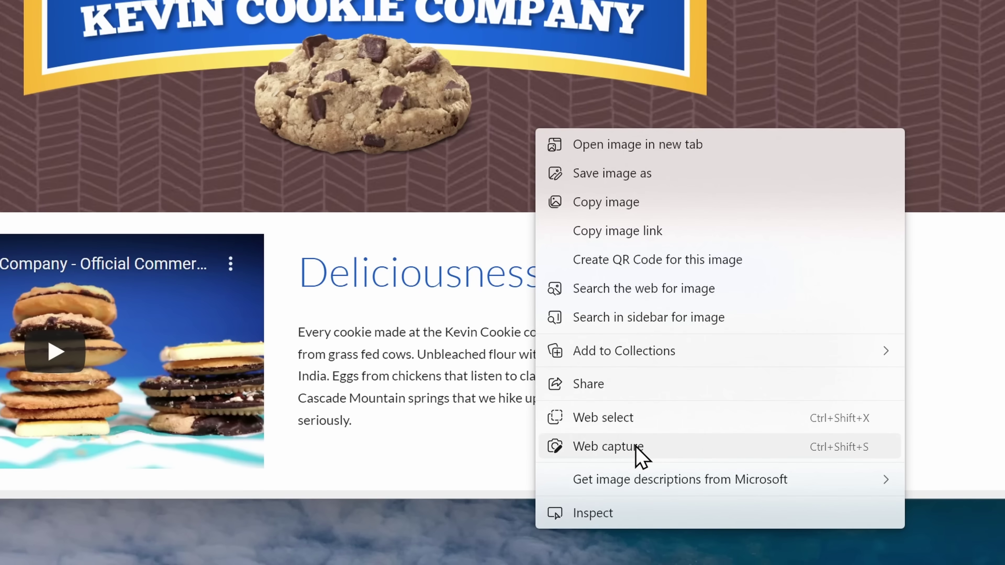
Step: Take a full-page web capture of the cookie site and scroll through the preview
left_click(635, 446)
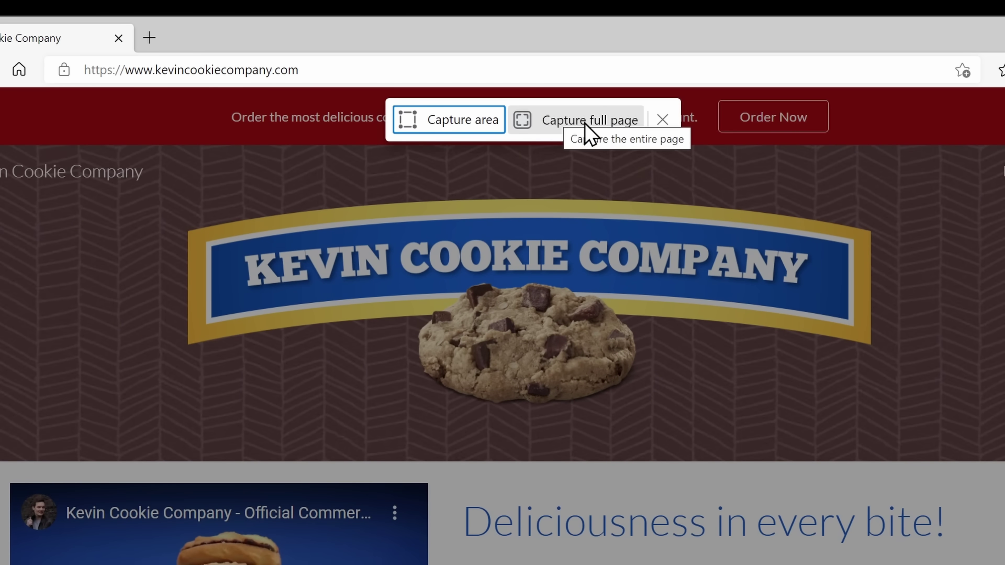
left_click(566, 121)
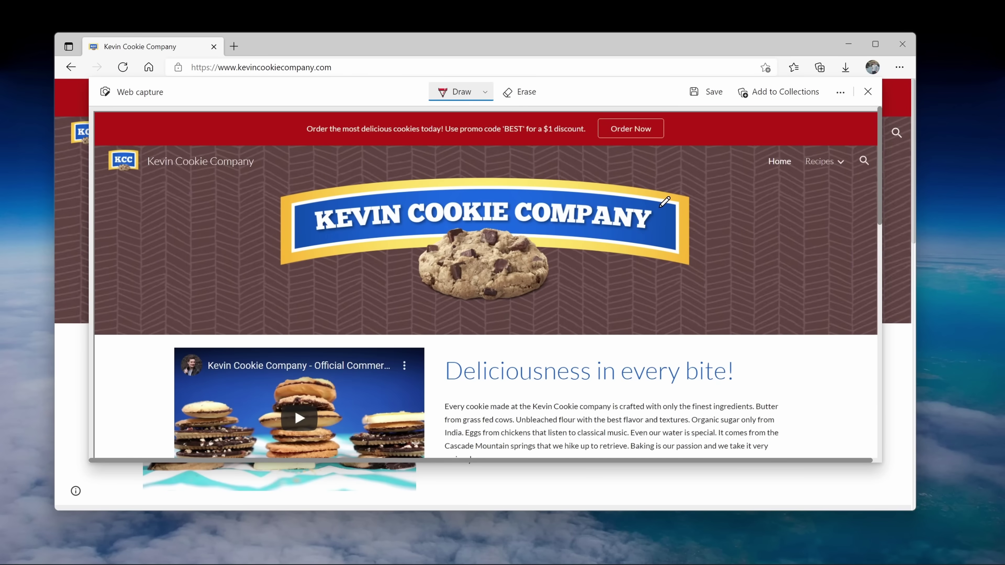
scroll(665, 201, "down", 15)
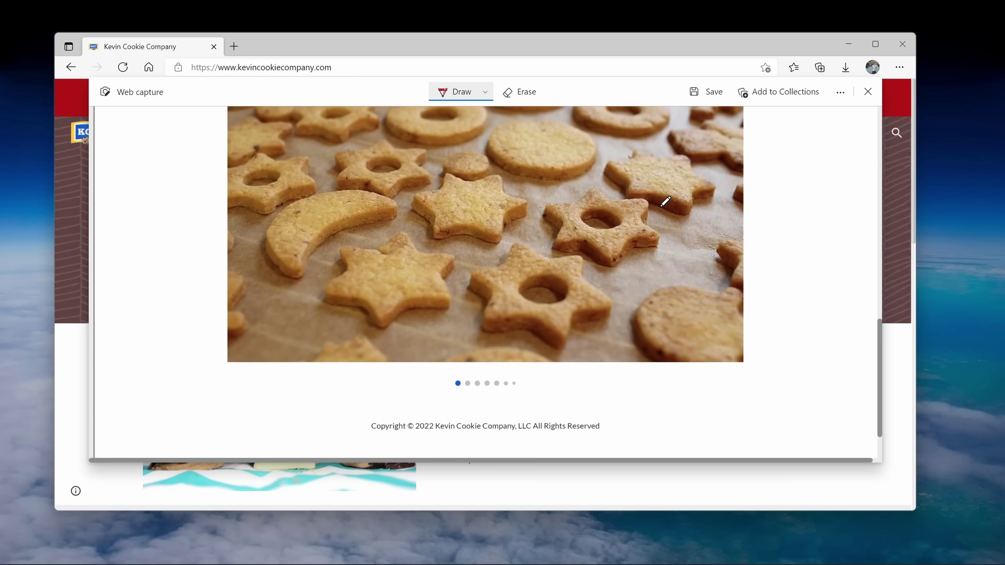
scroll(665, 201, "down", 2)
scroll(620, 197, "down", 6)
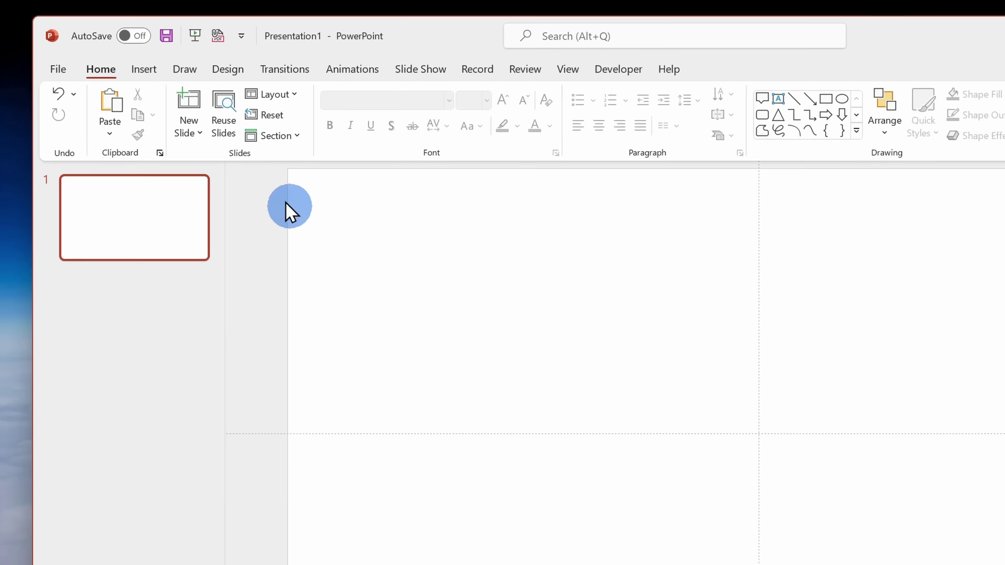
Step: Insert a Screen Clipping of the browser's cookie company banner onto the blank slide
left_click(129, 56)
left_click(305, 151)
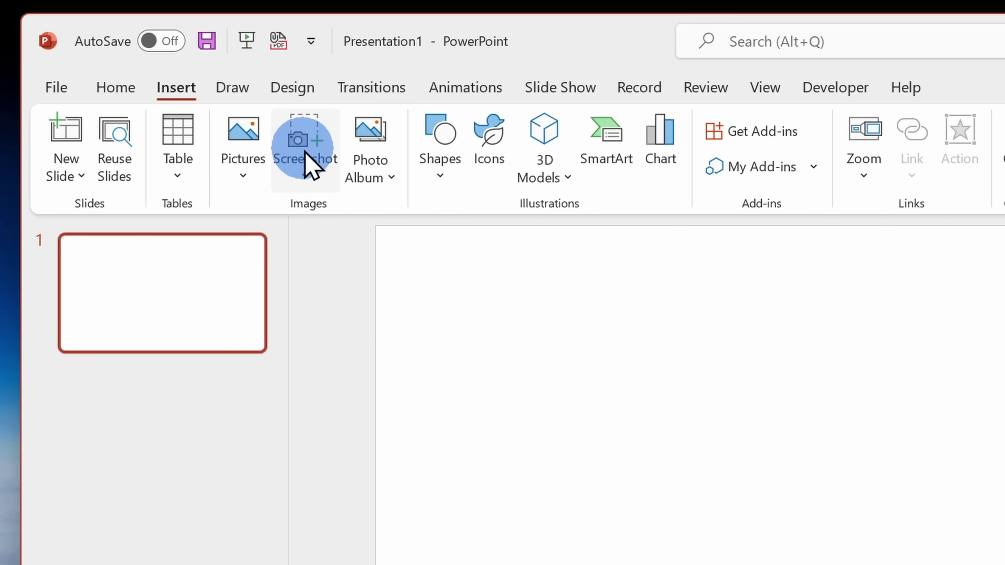
left_click(319, 181)
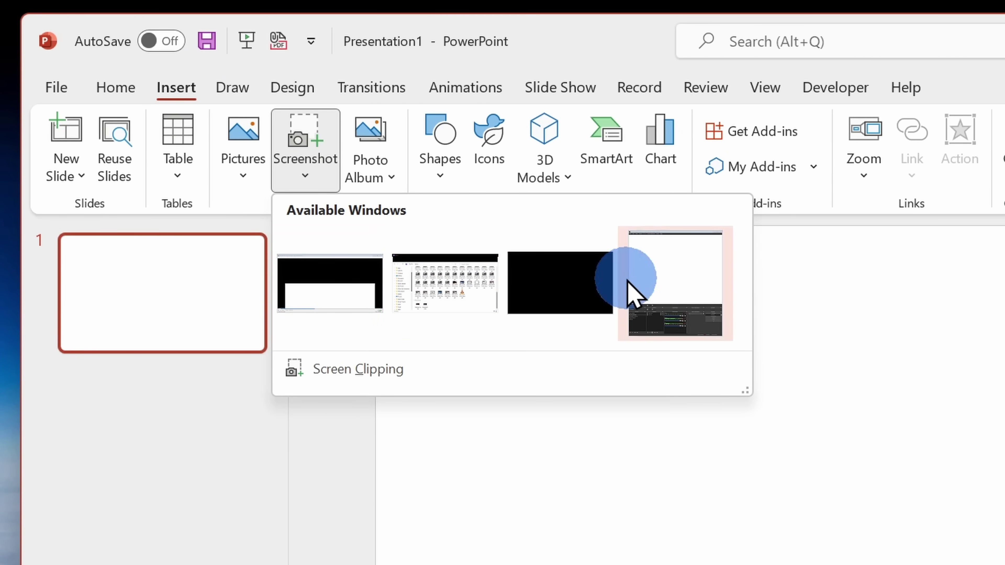
left_click(496, 375)
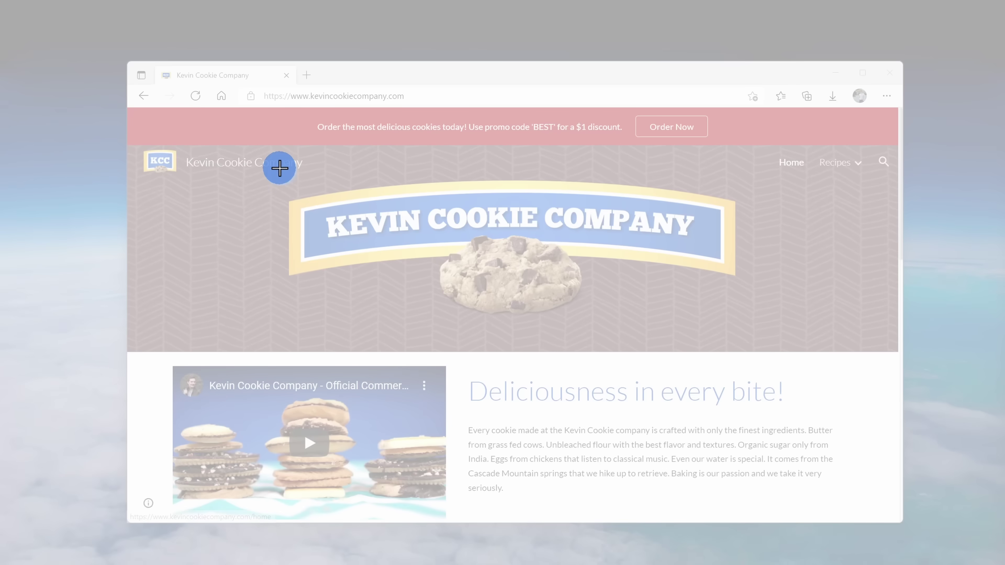
left_click_drag(279, 169, 762, 330)
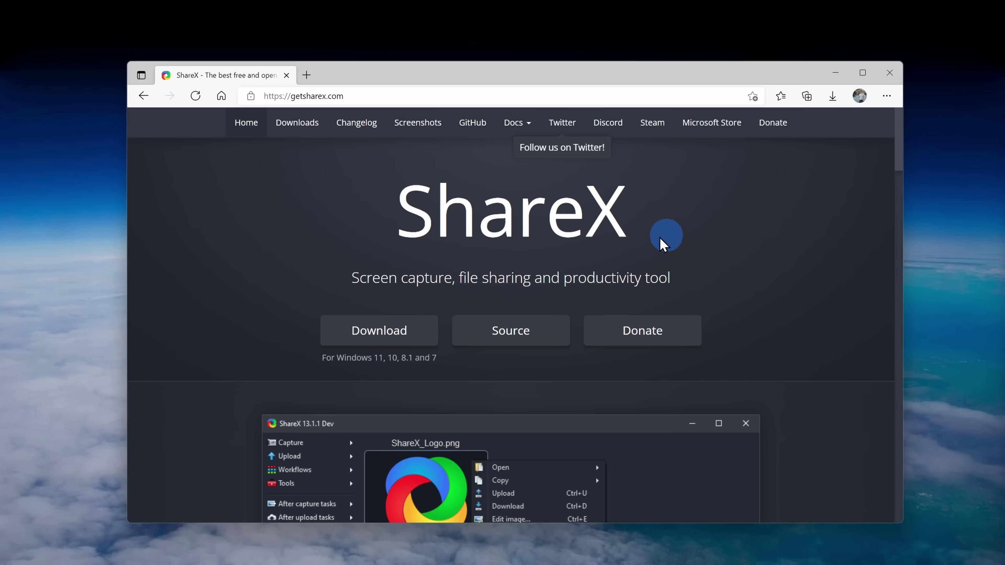
Step: Check the ShareX Download button's details: version 13.7.0, 7.07 MB
mouse_move(404, 336)
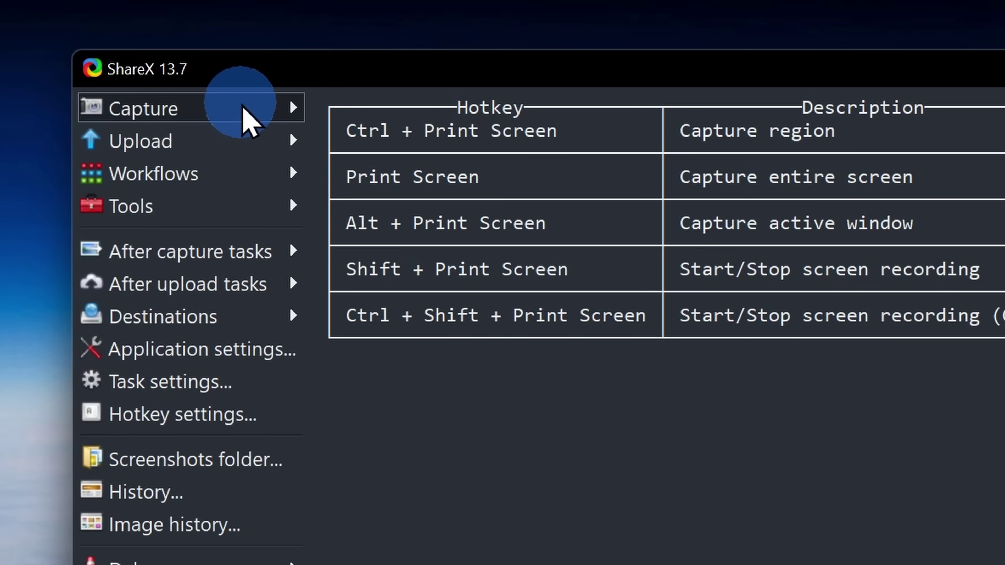
Step: Start a Text capture (OCR) from ShareX's Capture submenu
left_click(243, 107)
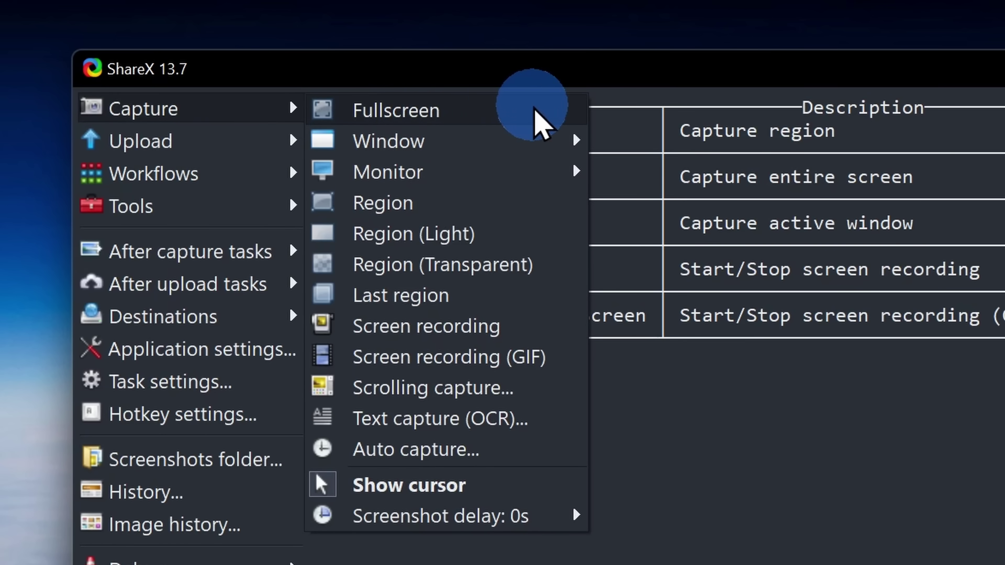
mouse_move(464, 137)
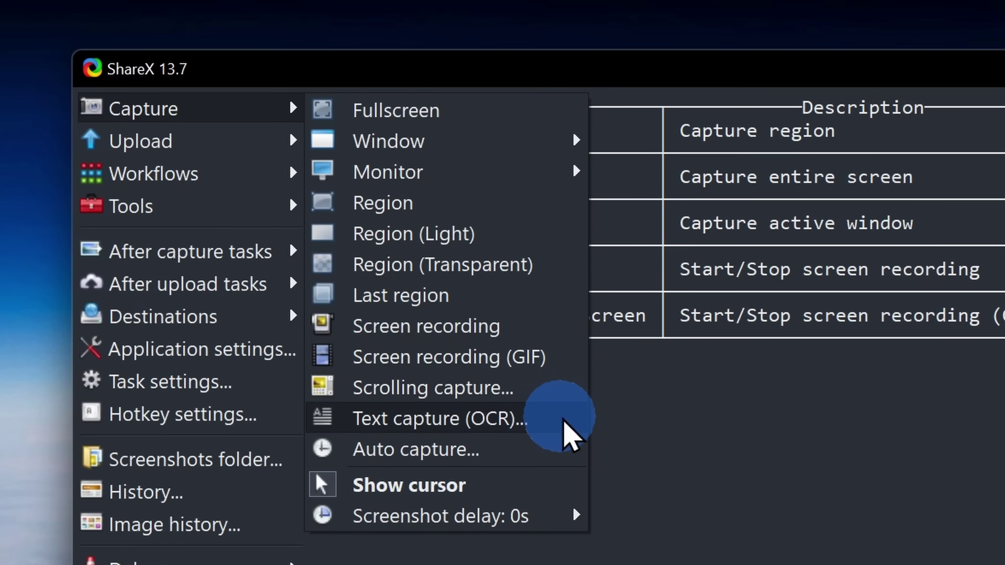
left_click(543, 415)
Step: OCR the YouTube letter's first three paragraphs and select a passage of the recognized text
left_click_drag(212, 260, 492, 363)
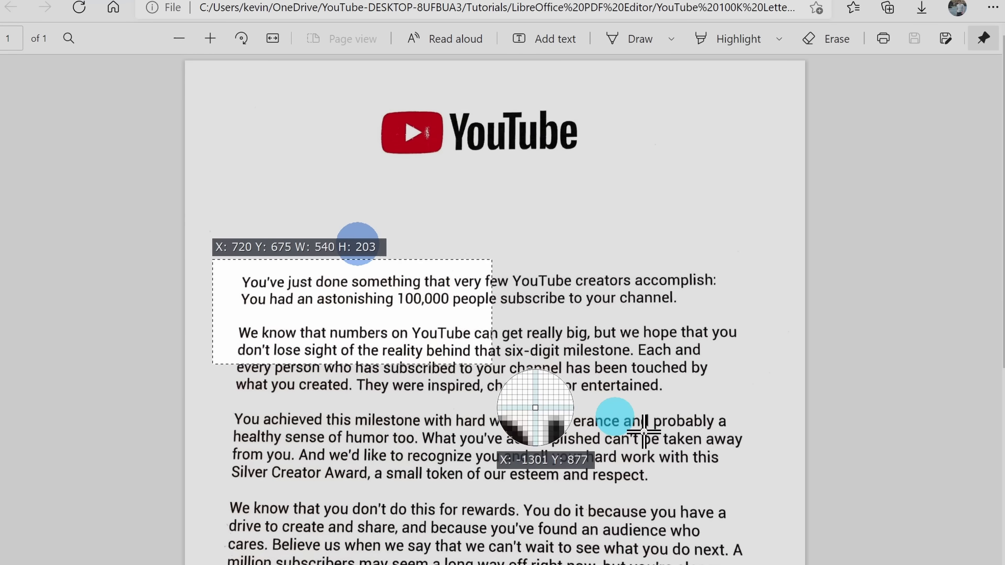
left_click_drag(644, 432, 756, 500)
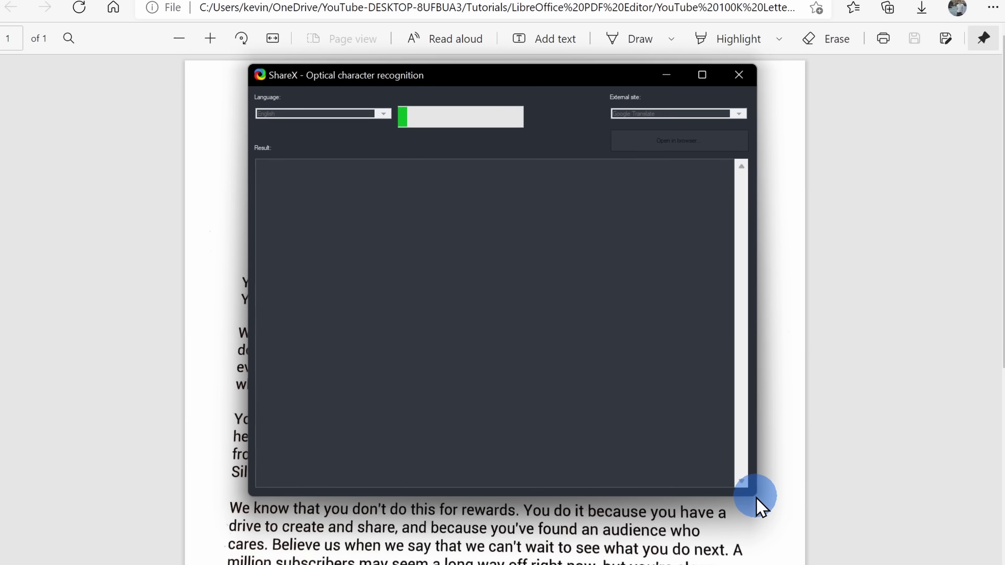
left_click(473, 218)
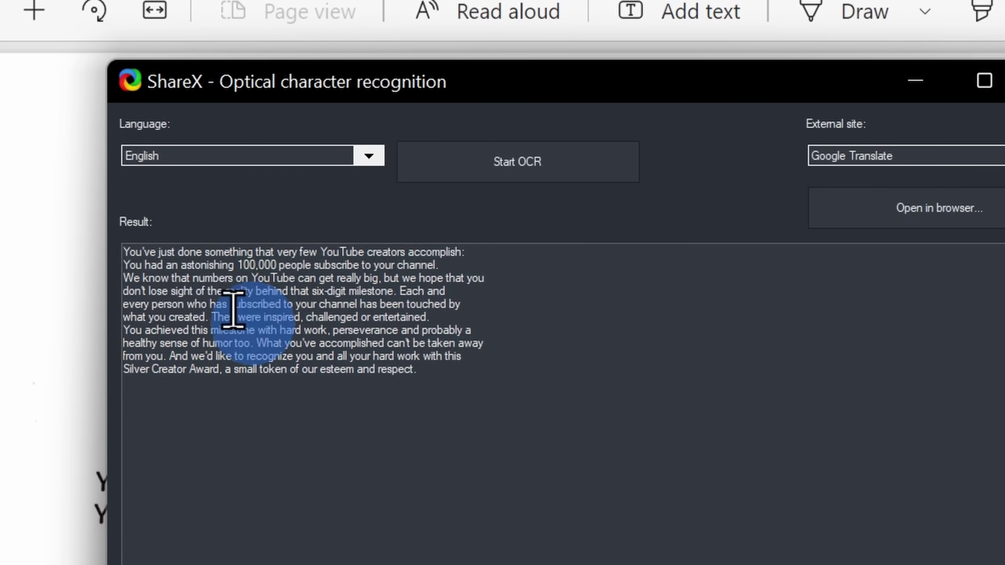
left_click_drag(442, 354, 265, 312)
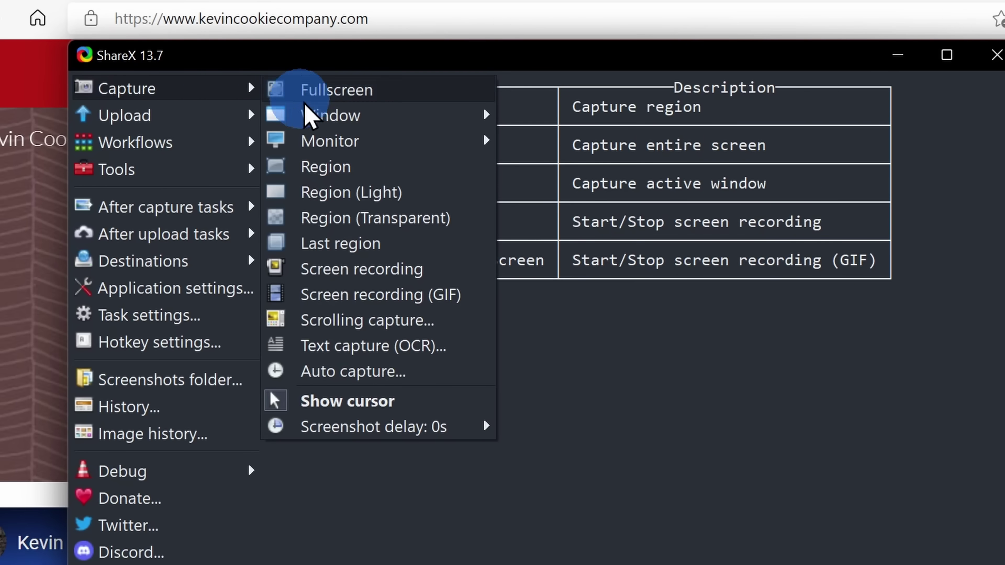
Step: Start a ShareX region capture of the Kevin Cookie Company homepage
left_click(371, 167)
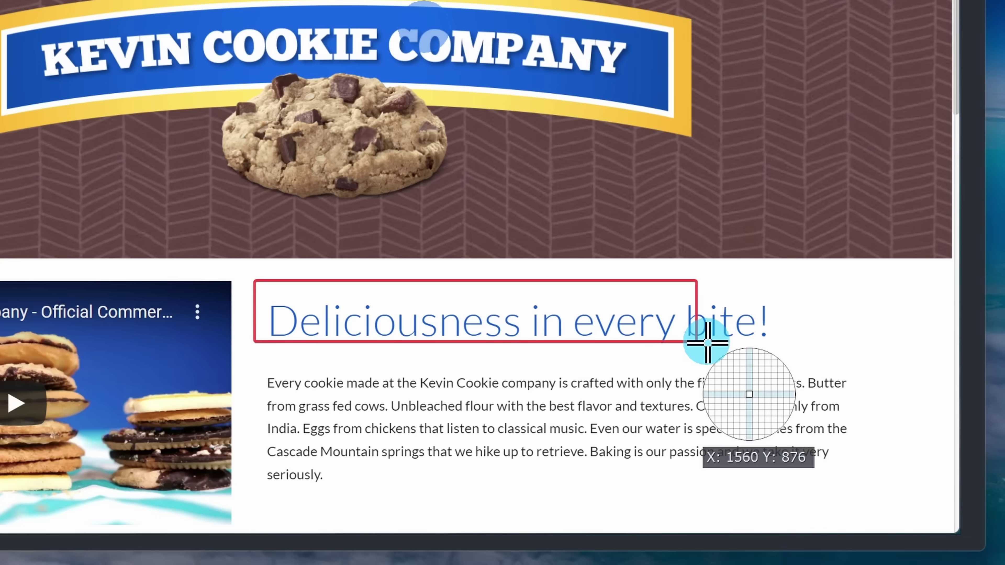
Step: Box the 'Deliciousness in every bite!' heading in red and add a balloon: 'don't get to check out these cookies!'
left_click_drag(707, 343, 809, 360)
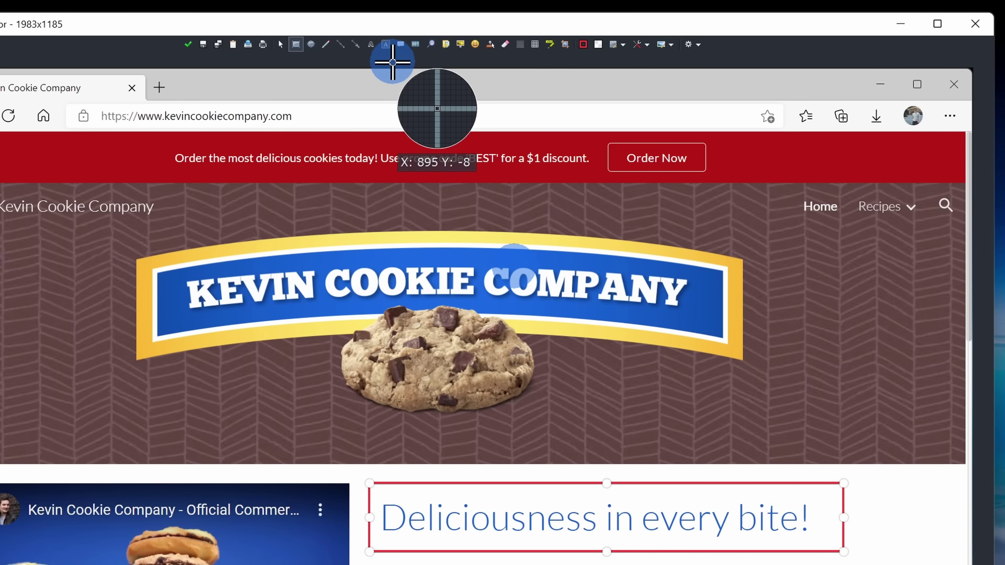
left_click(399, 43)
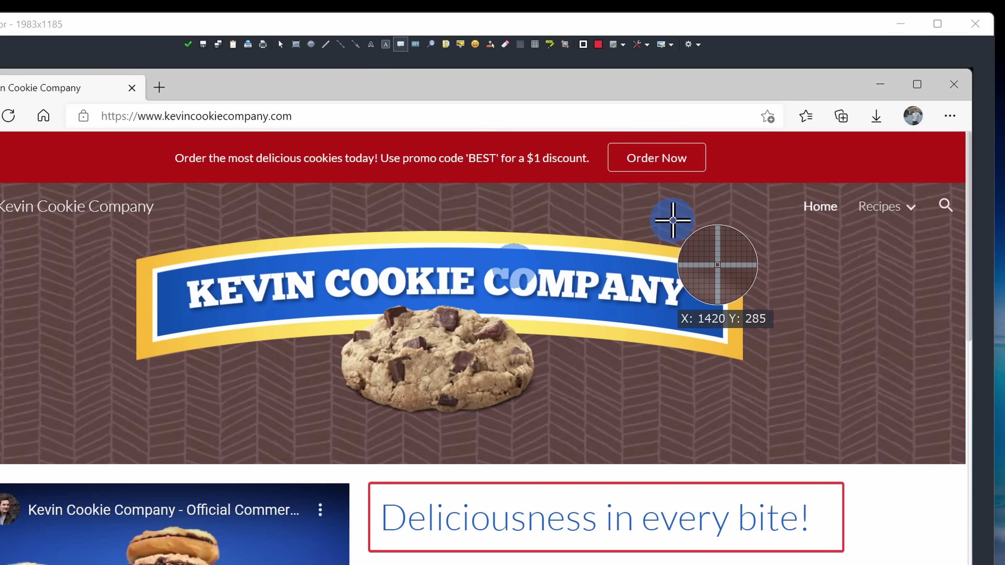
left_click(673, 220)
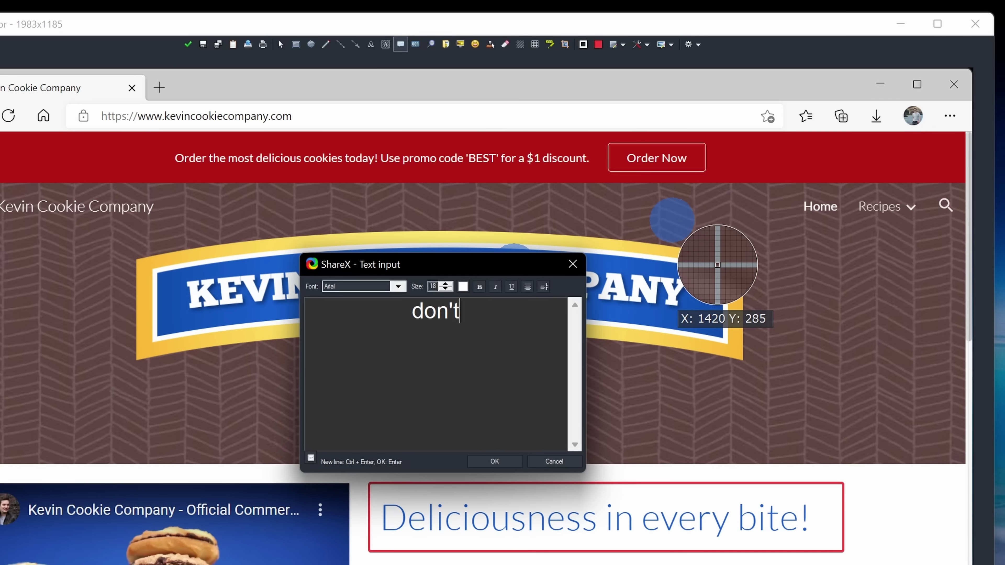
type("don't ge")
type("t to check out these cookies!")
key("Return")
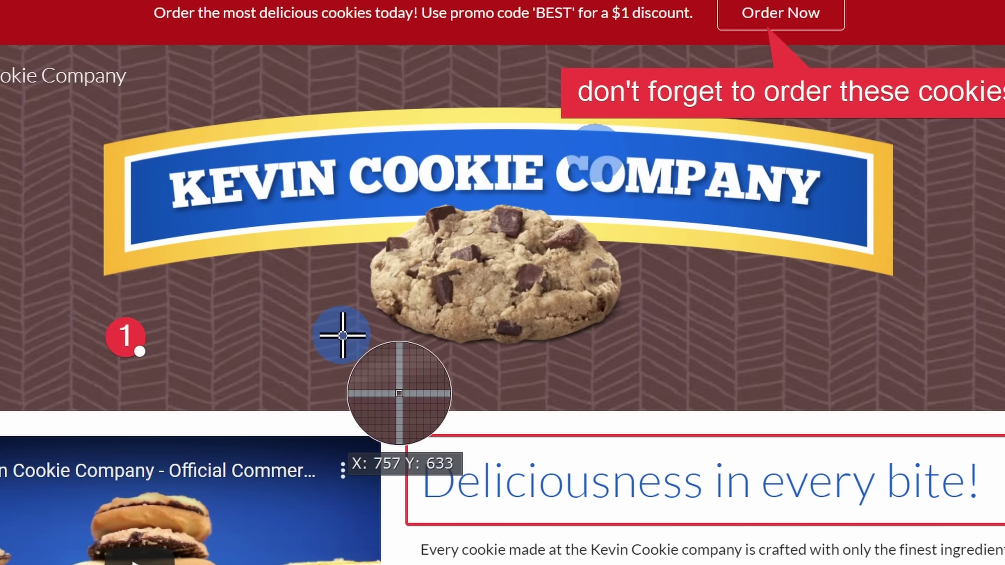
Step: Add numbered markers 2, 3 and 4 and a blobeyesup emoji sticker
left_click(355, 336)
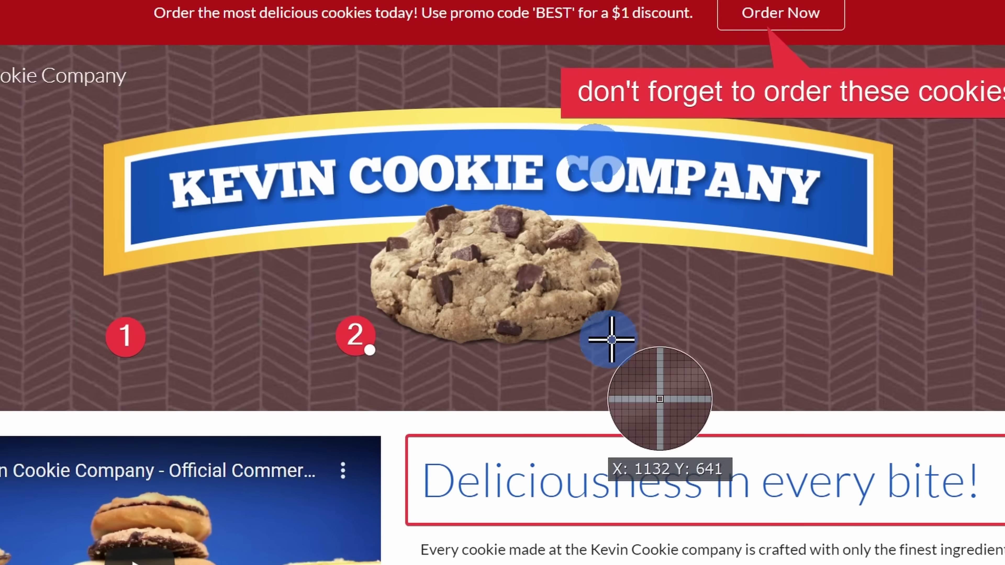
left_click(639, 336)
left_click(840, 337)
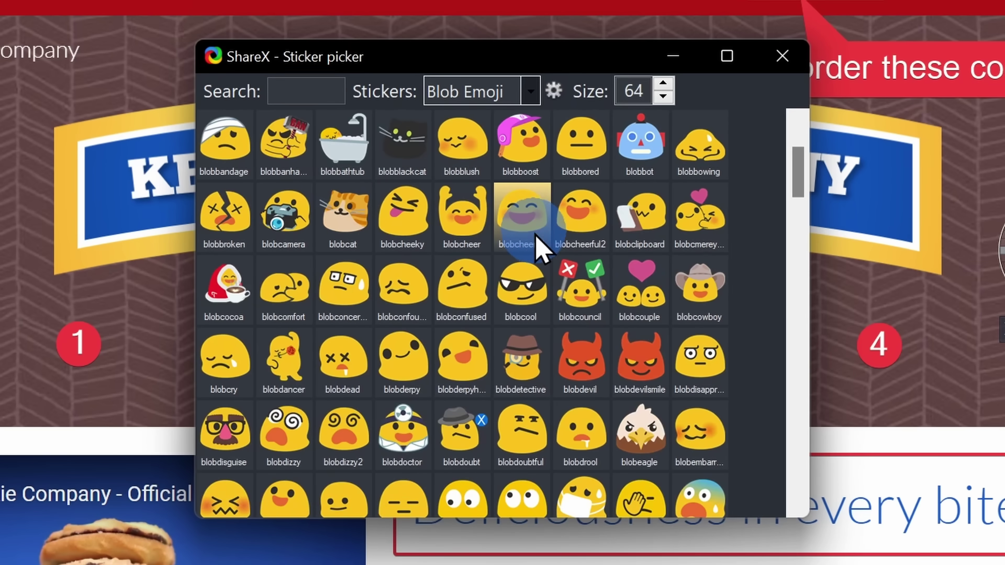
scroll(535, 278, "down", 3)
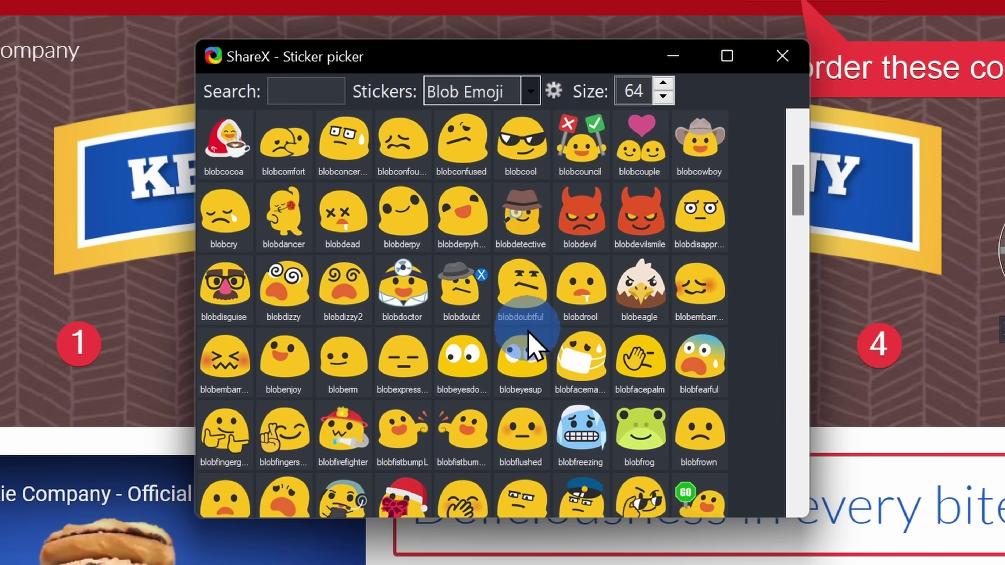
left_click(526, 362)
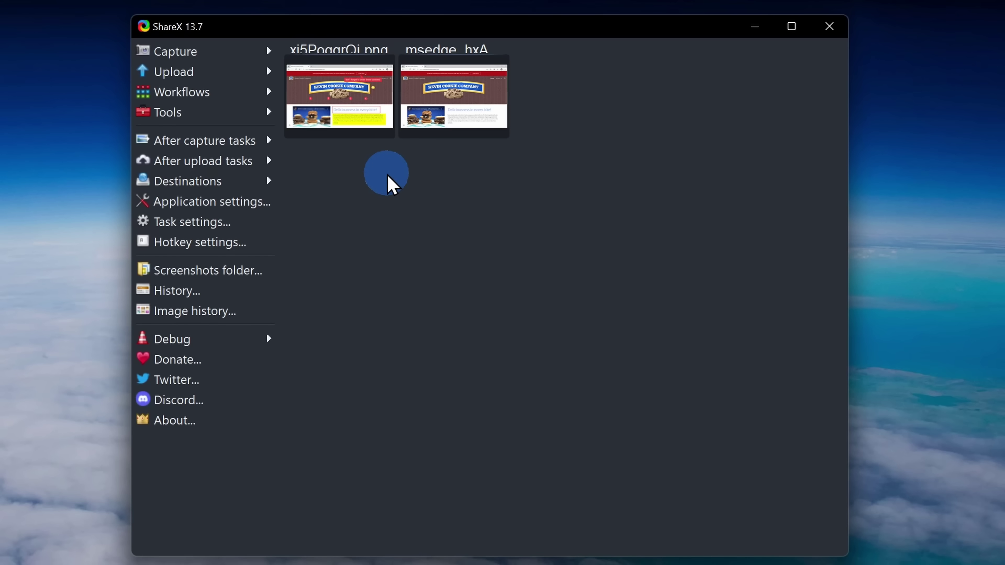
Step: Disable Save image to file, enable Upload image to host, and set Google Photos as image uploader
left_click(262, 144)
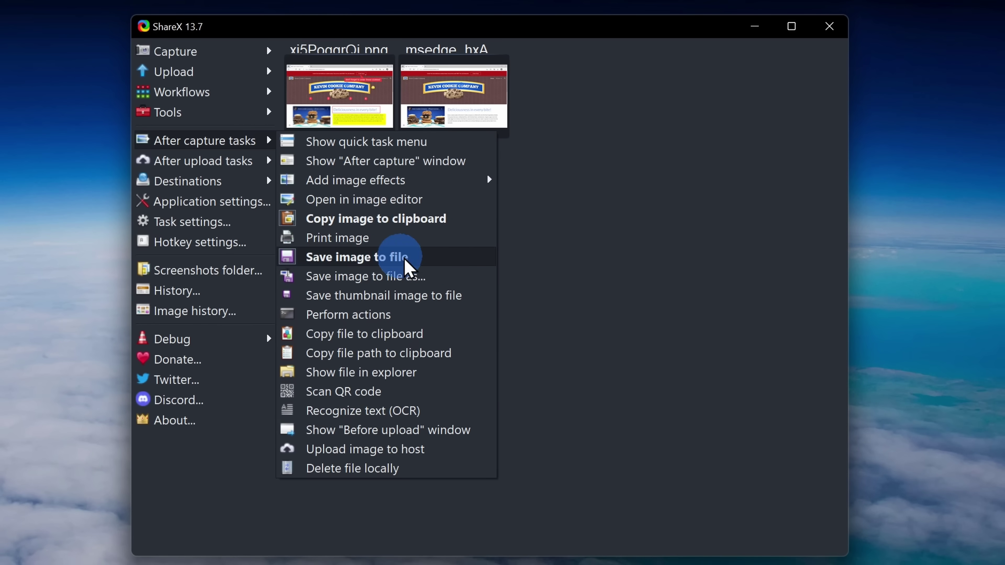
left_click(382, 258)
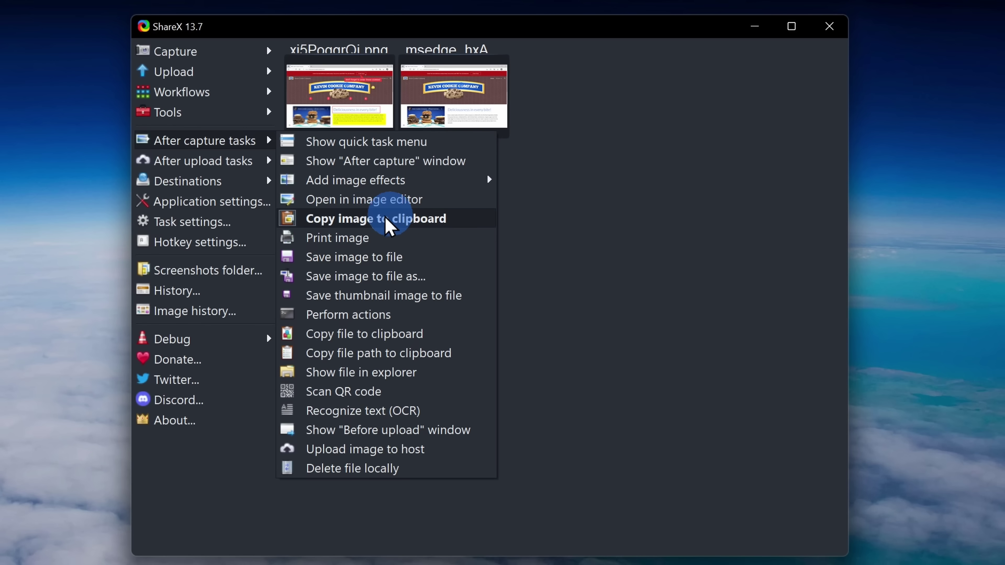
left_click(389, 455)
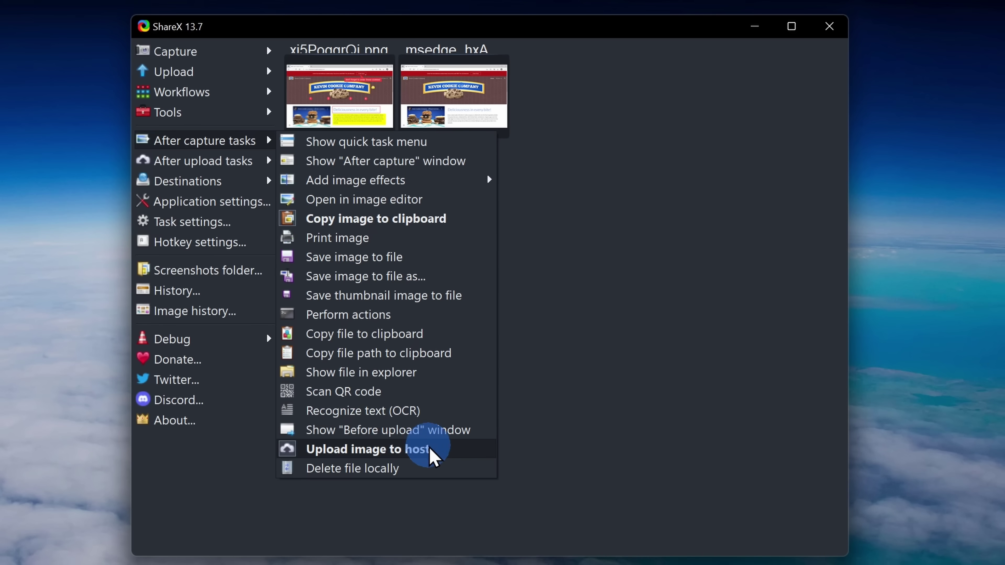
left_click(237, 180)
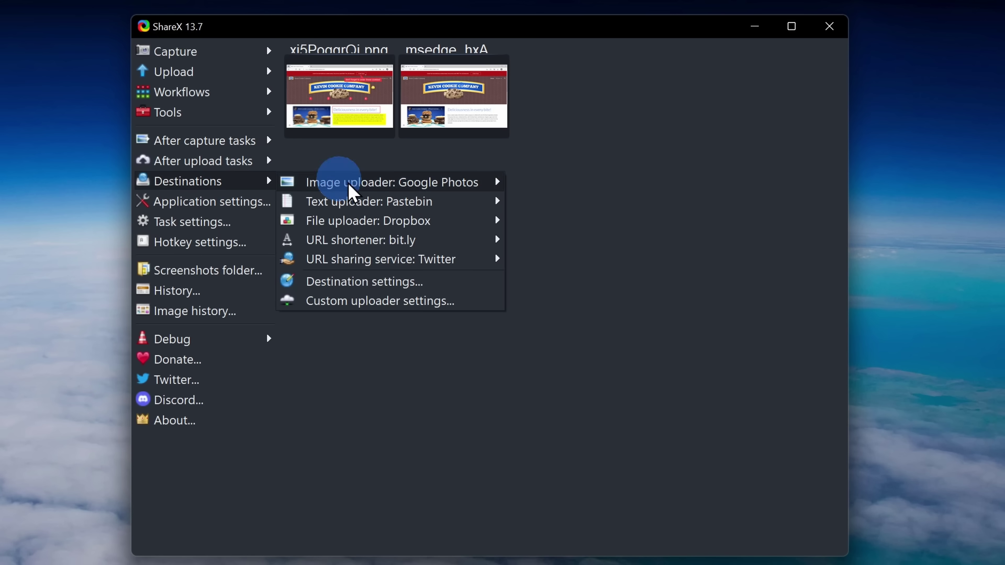
mouse_move(415, 193)
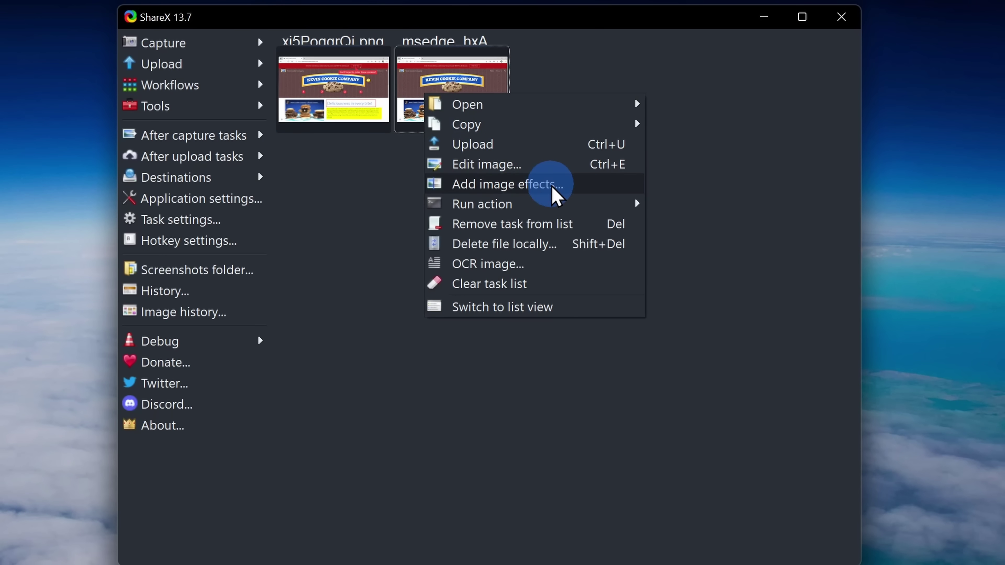
Step: Give the screenshot preset a 50-size black outside border and apply it after capture
left_click(553, 189)
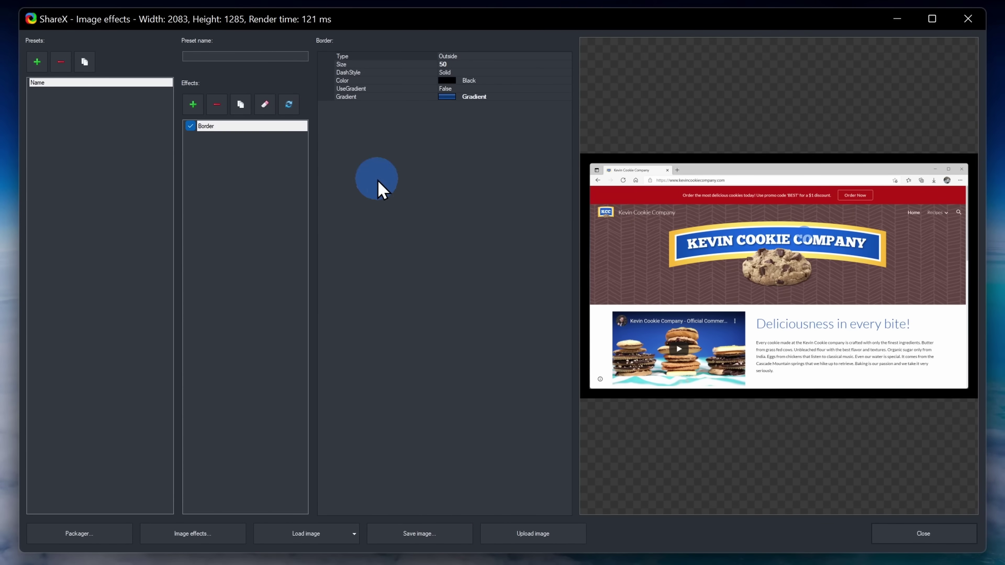
left_click(192, 107)
mouse_move(220, 128)
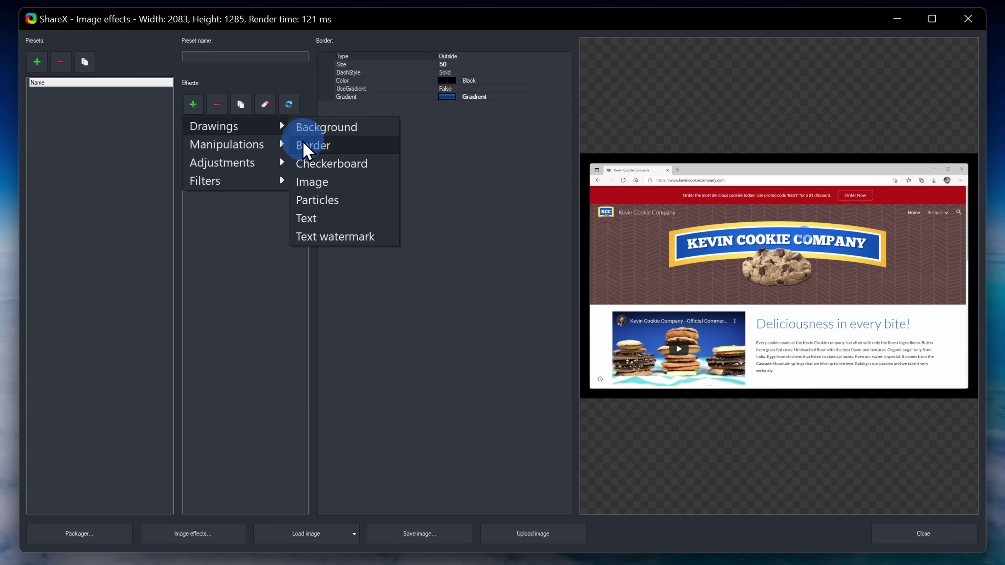
left_click(426, 161)
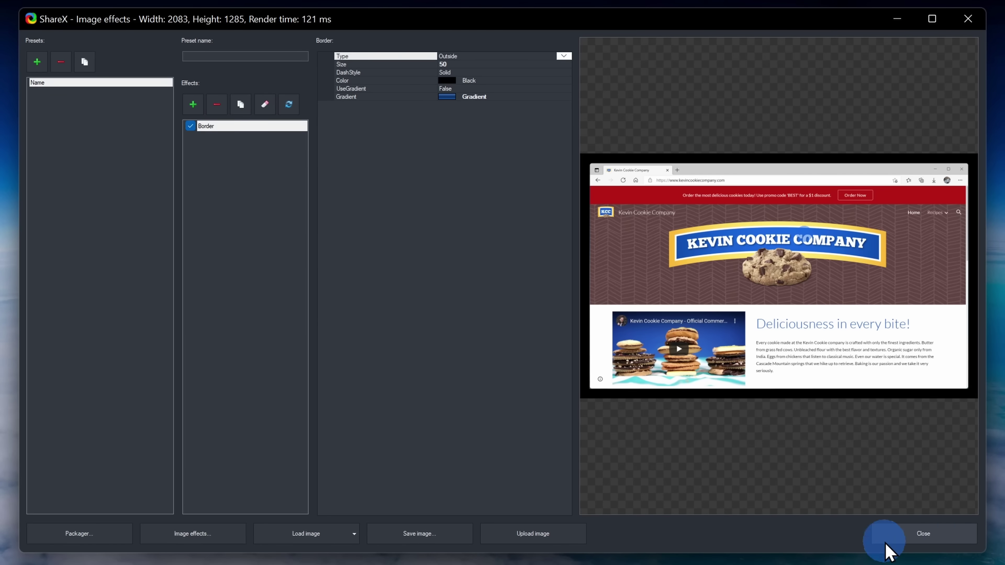
left_click(950, 535)
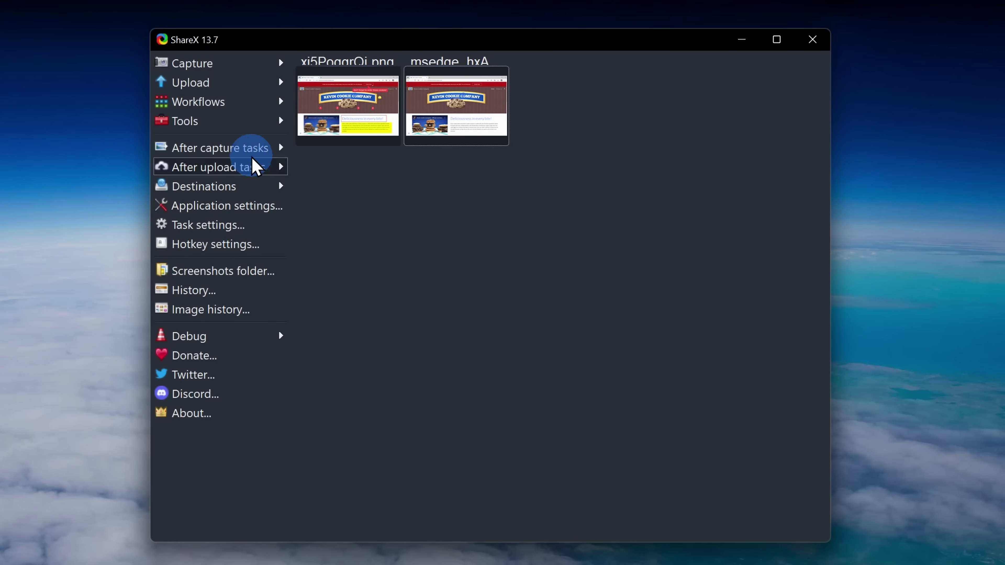
mouse_move(256, 150)
left_click(391, 190)
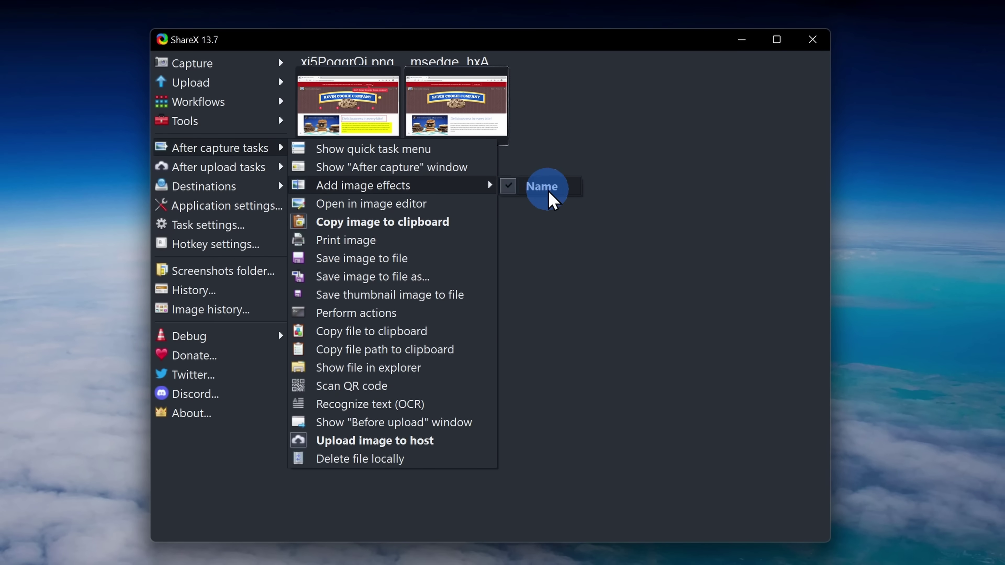